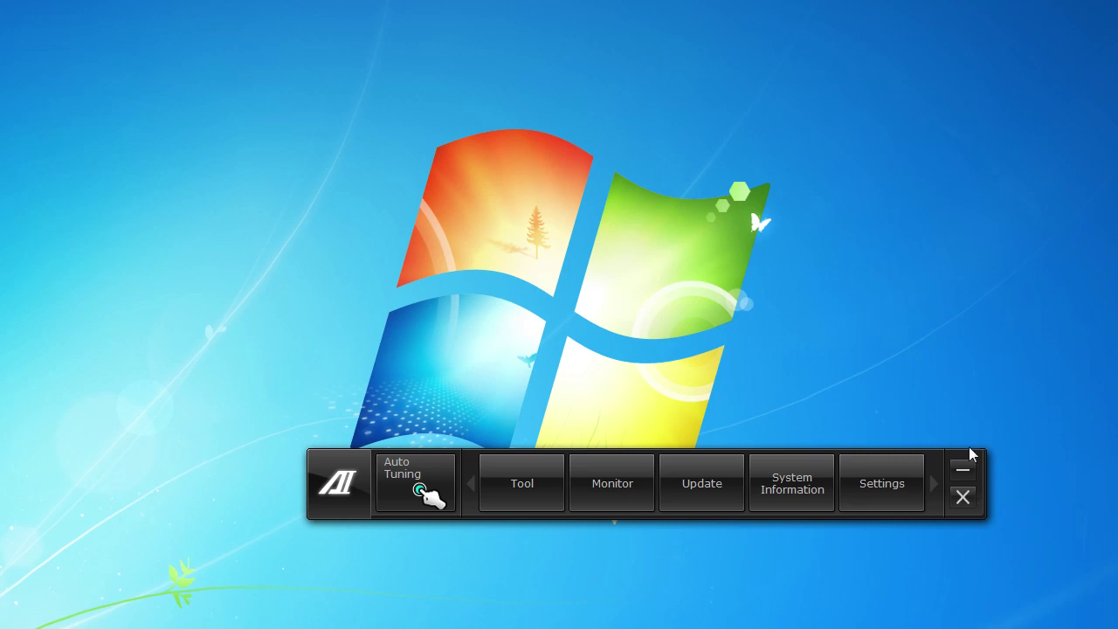
# Step: Examine TurboV EVO's manual tuning settings, including every page of Advanced Mode voltages and the CPU Strap at 100 MHz
pyautogui.click(407, 501)
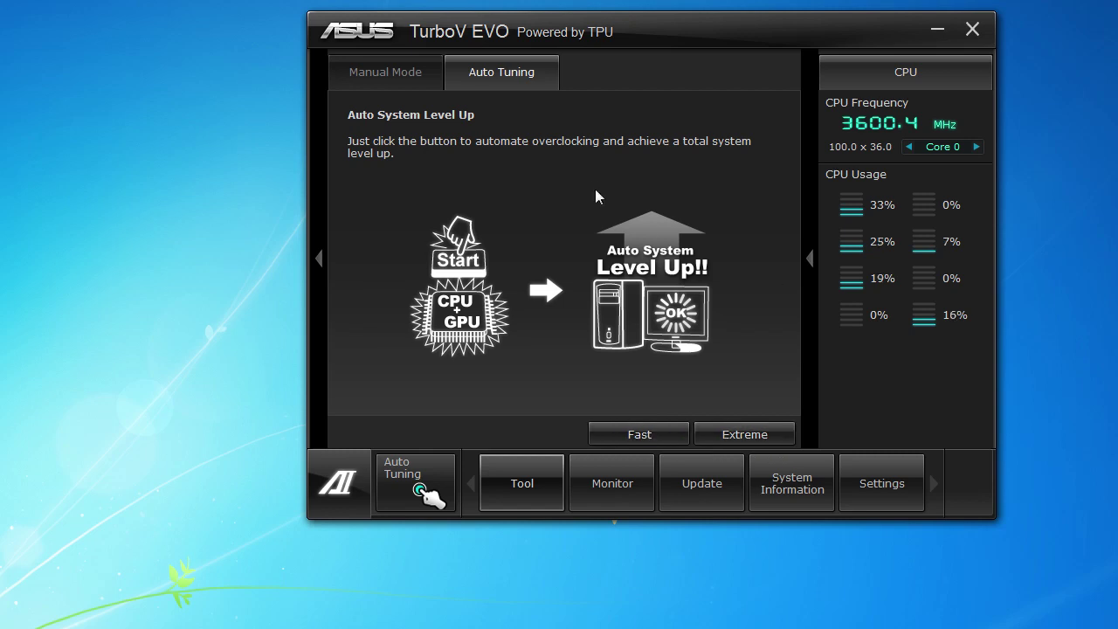
pyautogui.click(400, 79)
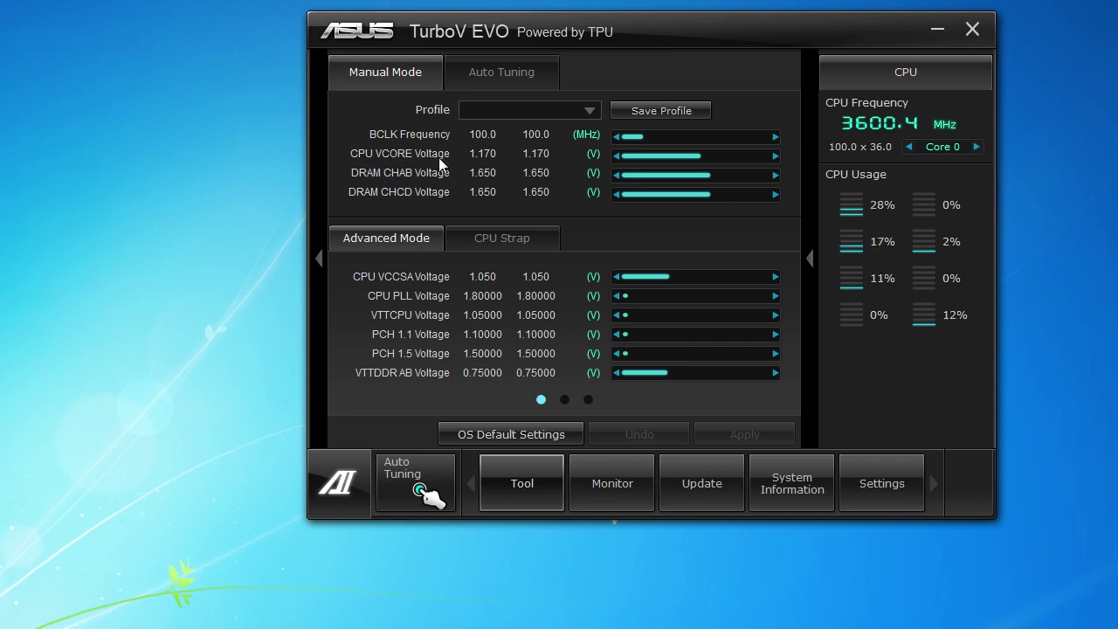
pyautogui.click(648, 400)
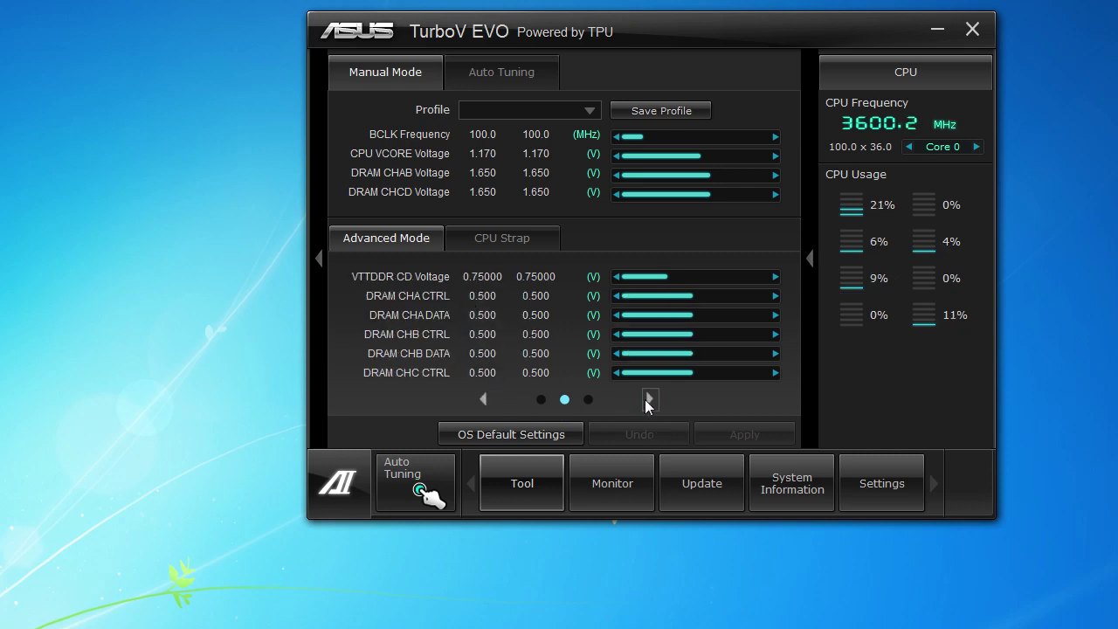
pyautogui.click(648, 401)
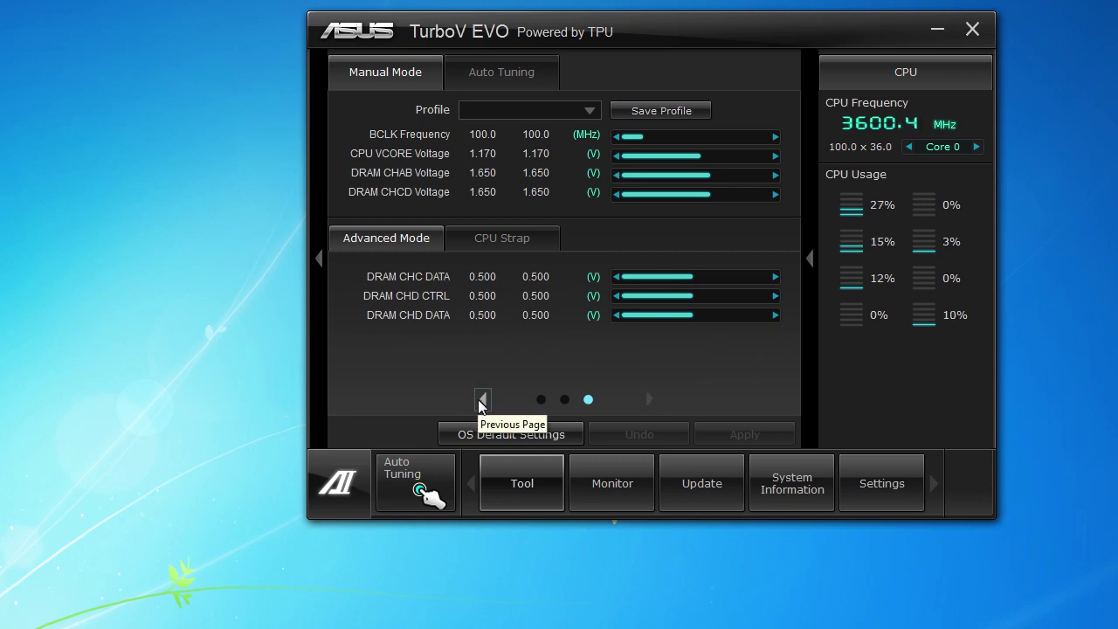
pyautogui.click(481, 401)
pyautogui.click(481, 401)
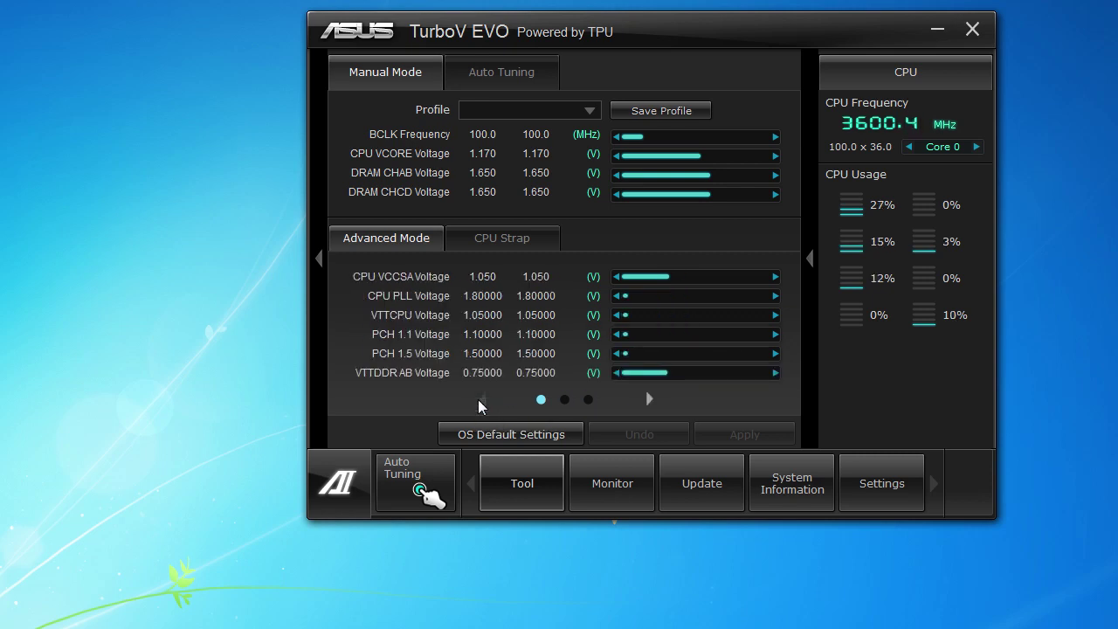
pyautogui.click(510, 245)
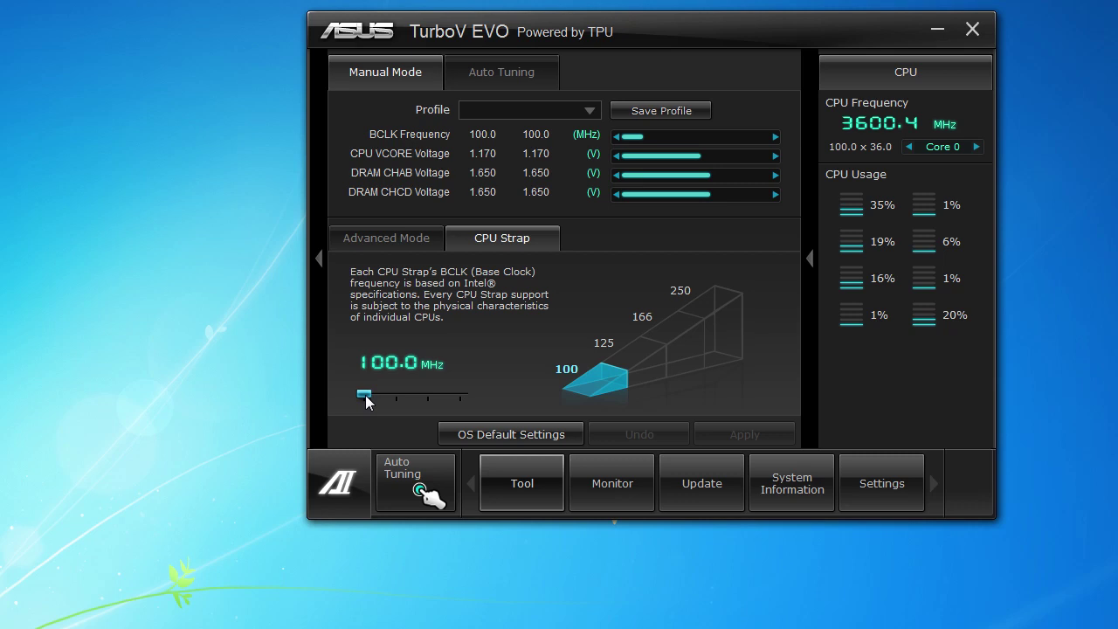
pyautogui.moveTo(366, 402)
pyautogui.mouseDown()
pyautogui.moveTo(396, 403)
pyautogui.moveTo(359, 397)
pyautogui.mouseUp()
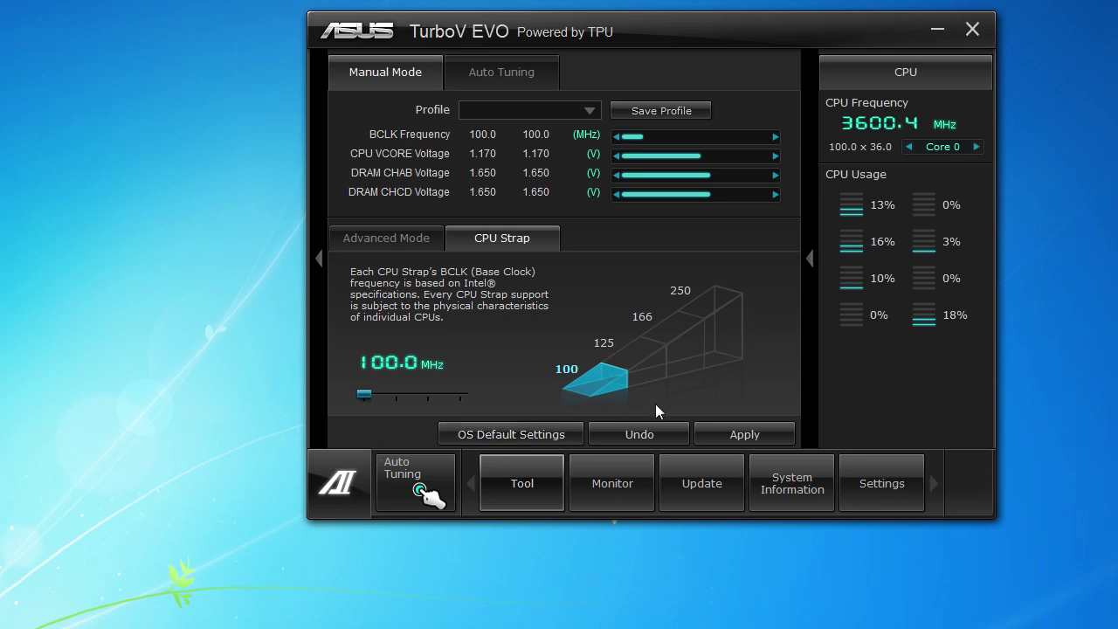
# Step: Review the CPU Power and DRAM Power settings in DIGI+ Power Control, and view the EPU power modes
pyautogui.click(532, 489)
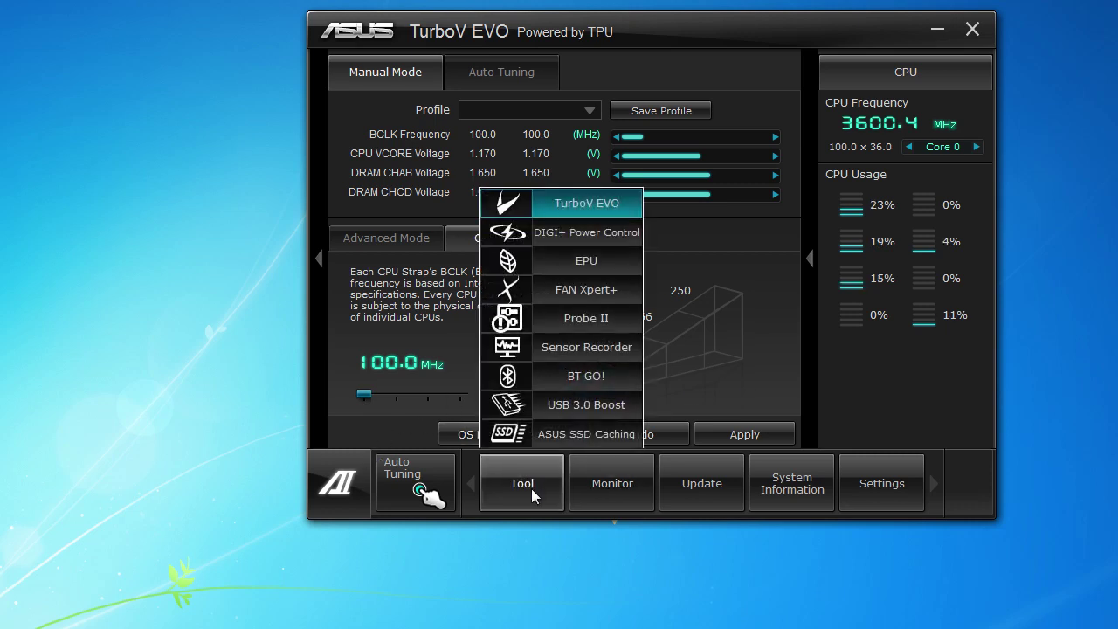
pyautogui.click(574, 235)
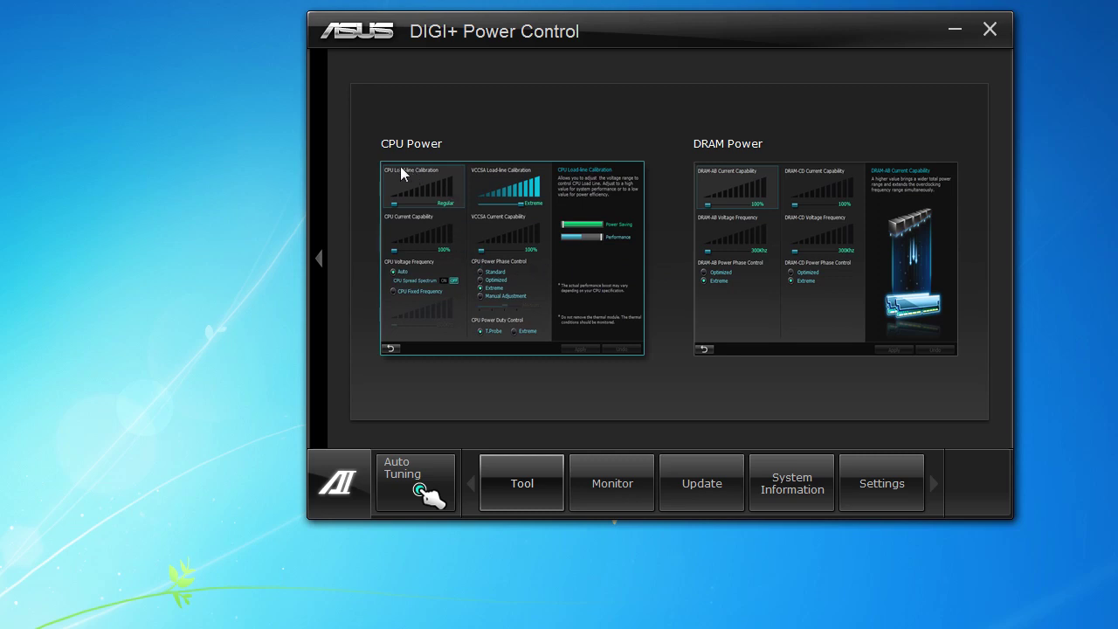
pyautogui.click(511, 274)
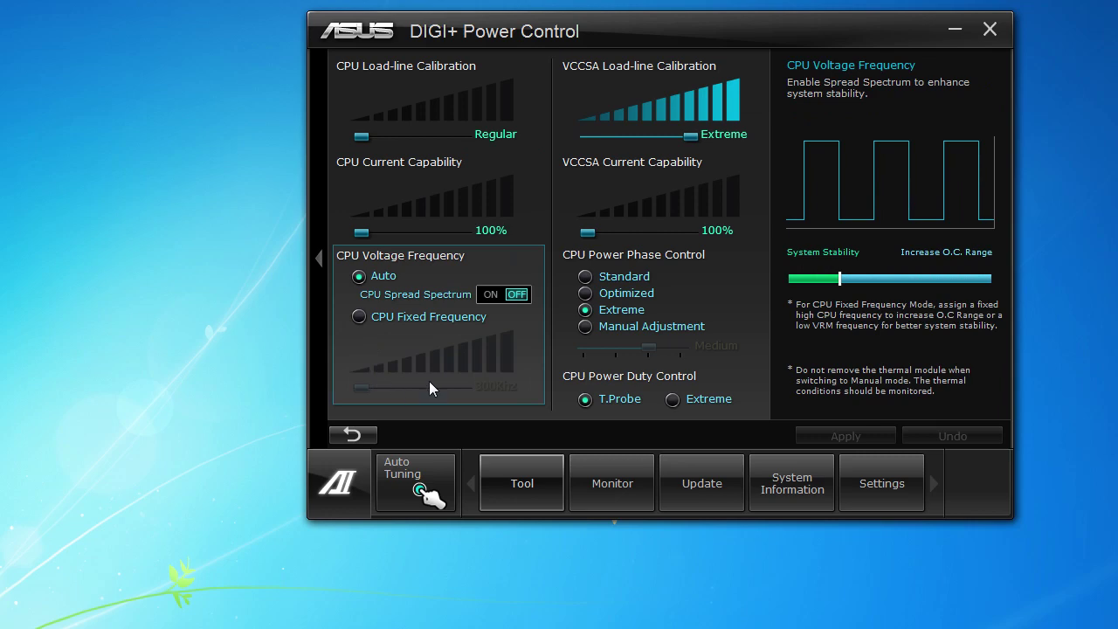
pyautogui.click(368, 434)
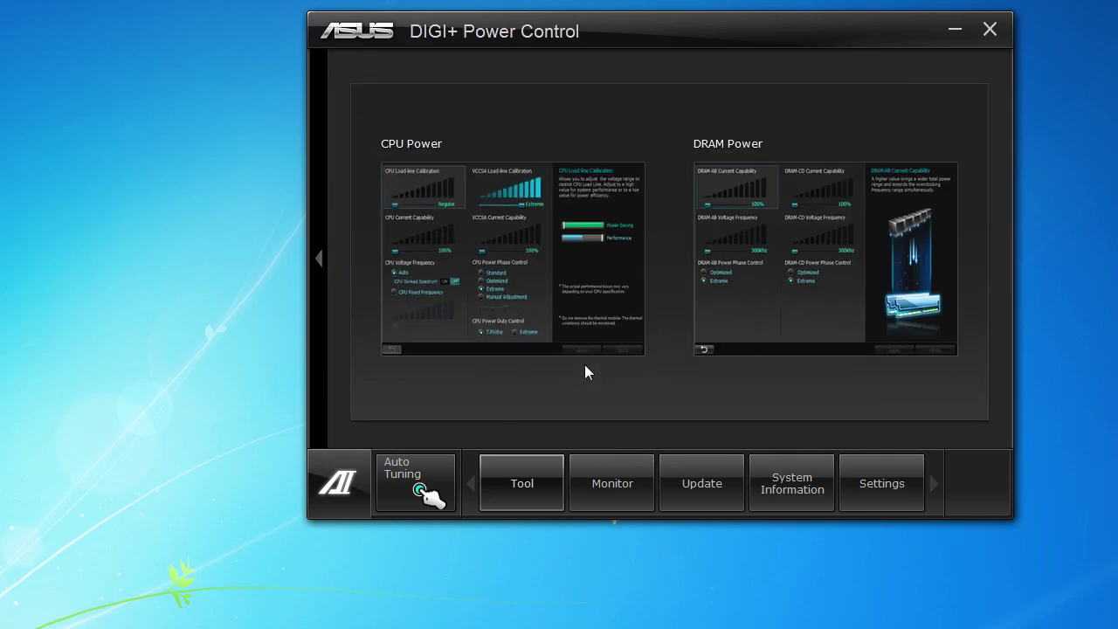
pyautogui.click(785, 303)
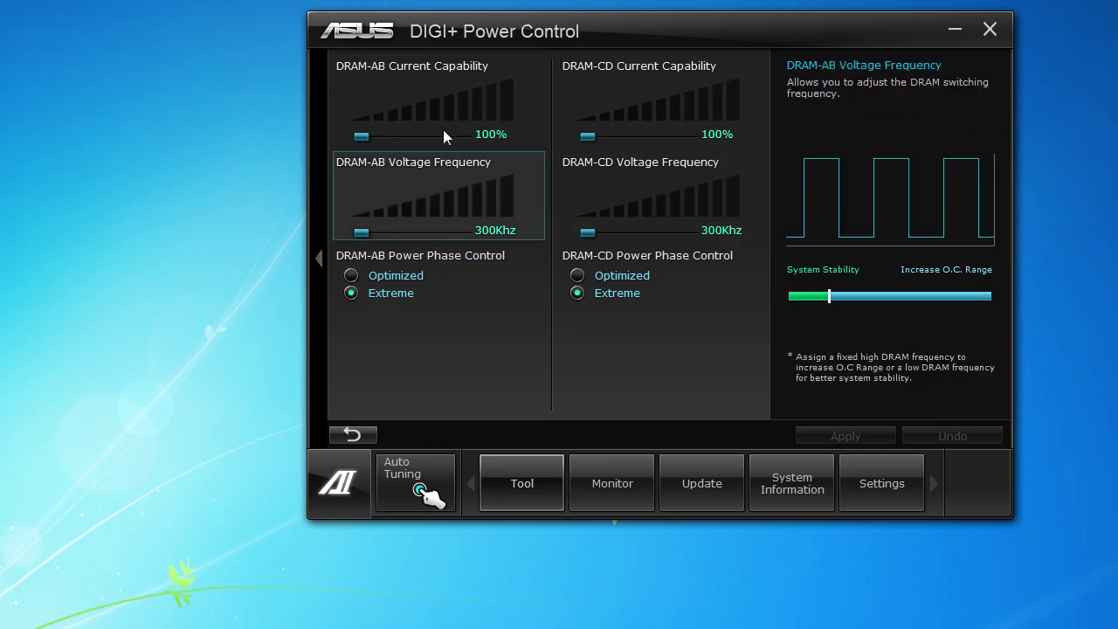
pyautogui.click(360, 440)
pyautogui.click(524, 496)
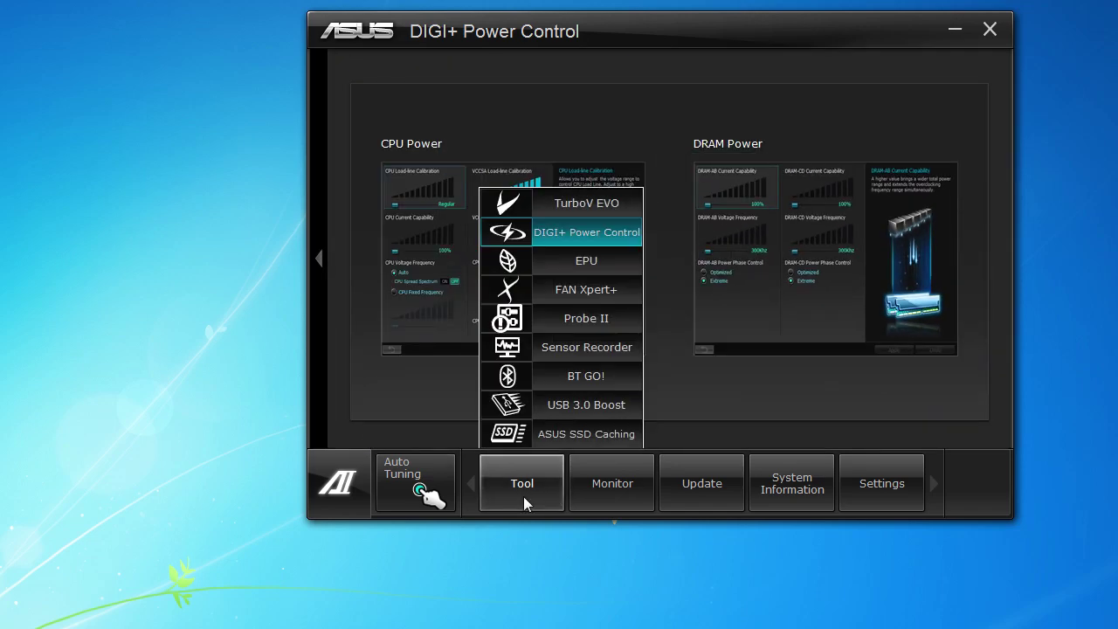
pyautogui.click(596, 264)
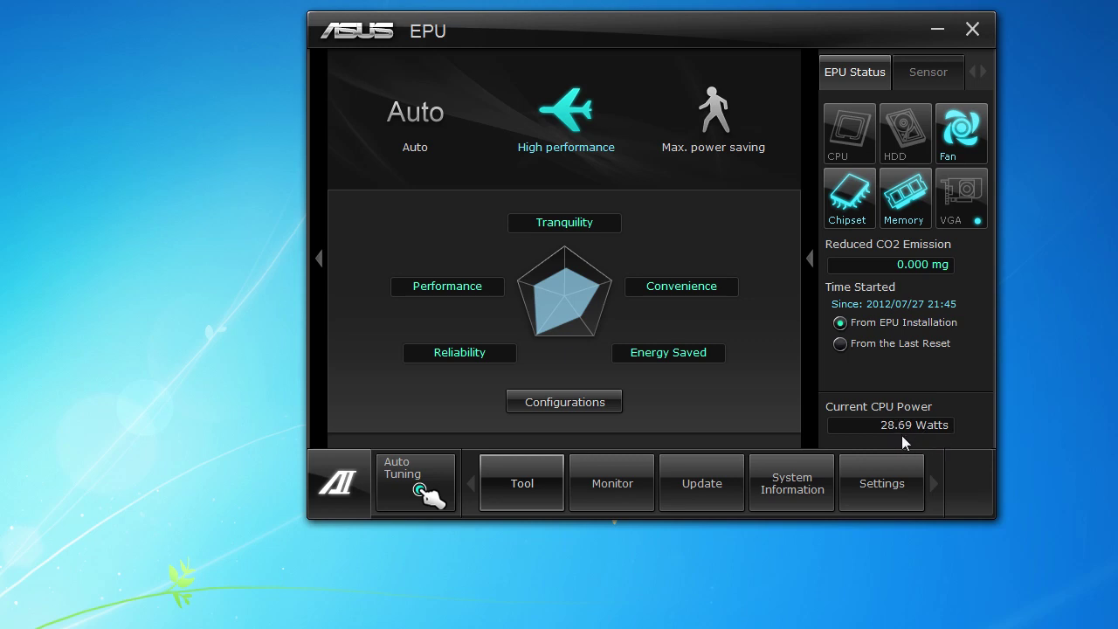
# Step: Open FAN Xpert+ and examine the CPU fan's available profiles and its Turbo curve
pyautogui.click(525, 498)
pyautogui.click(590, 294)
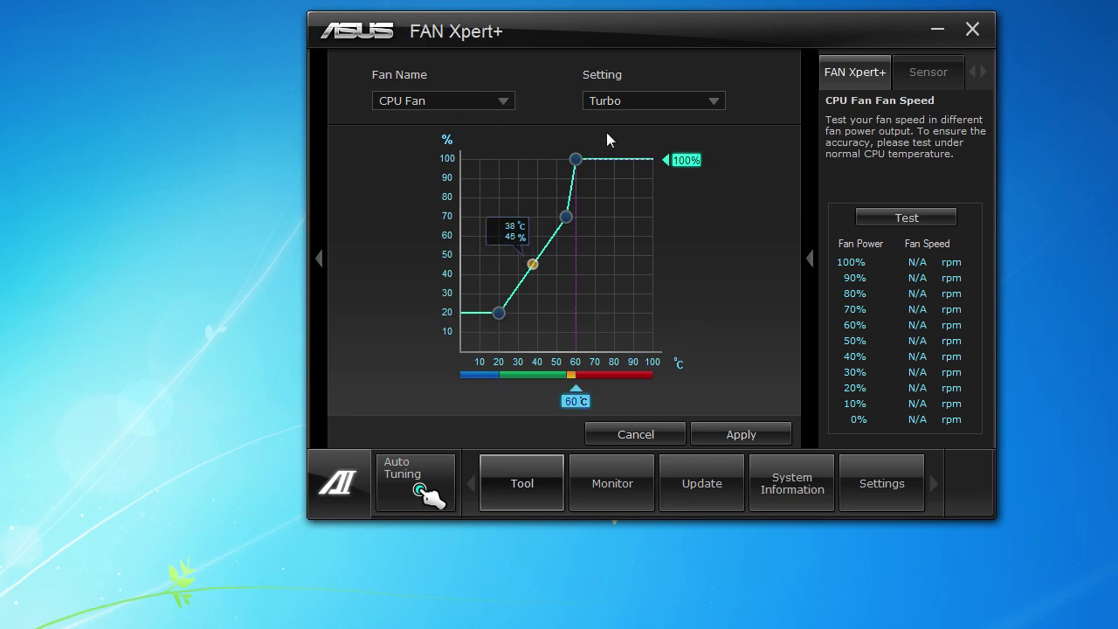
pyautogui.click(714, 101)
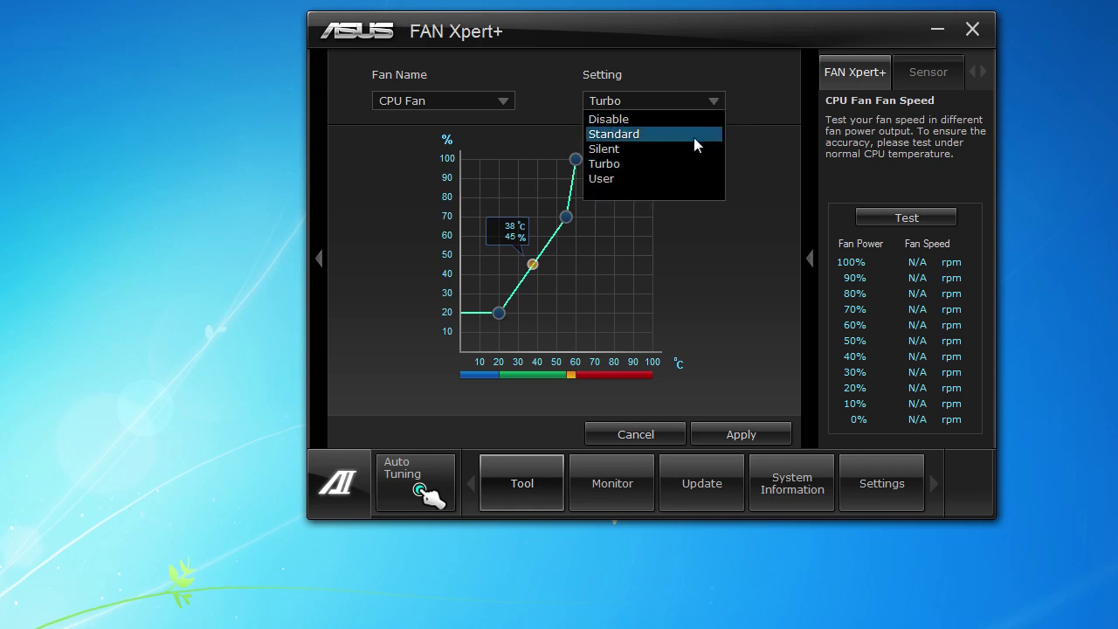
pyautogui.click(730, 235)
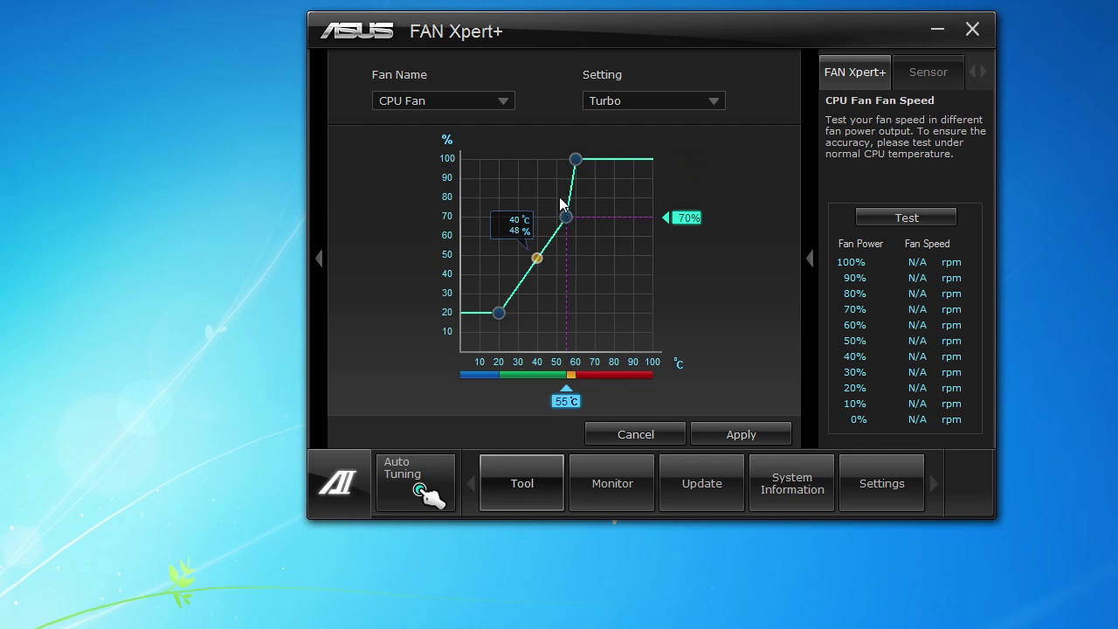
# Step: Switch the CPU fan to the User profile, shift the curve's middle point to about 60 °C, and look over the selectable fans
pyautogui.click(712, 102)
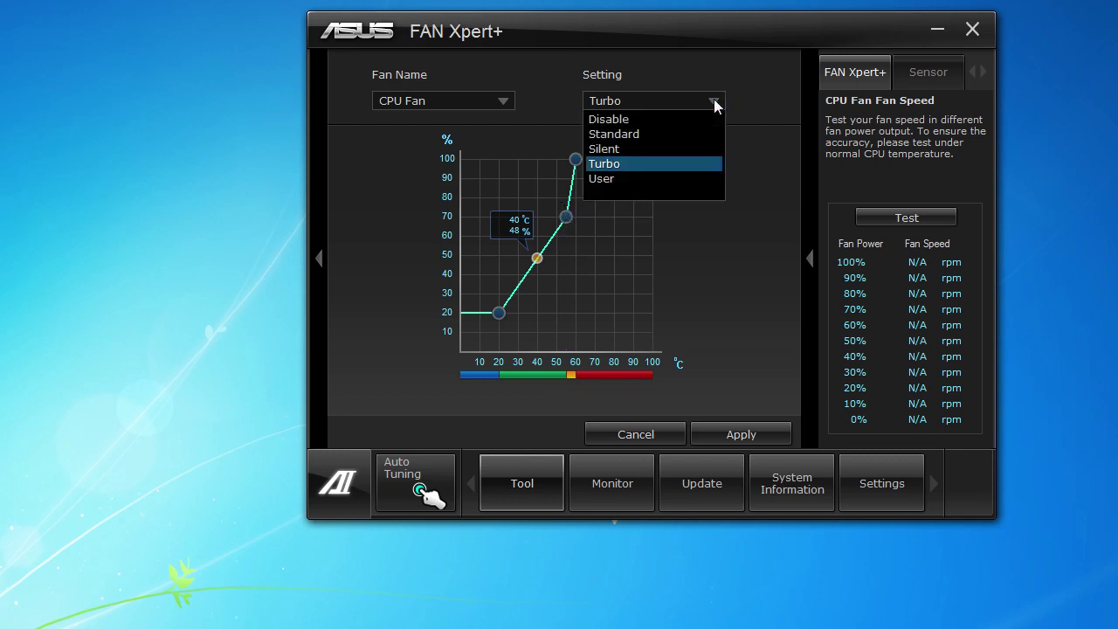
pyautogui.click(633, 175)
pyautogui.moveTo(597, 217)
pyautogui.mouseDown()
pyautogui.moveTo(563, 185)
pyautogui.moveTo(593, 207)
pyautogui.moveTo(566, 202)
pyautogui.moveTo(588, 220)
pyautogui.moveTo(579, 216)
pyautogui.mouseUp()
pyautogui.click(504, 106)
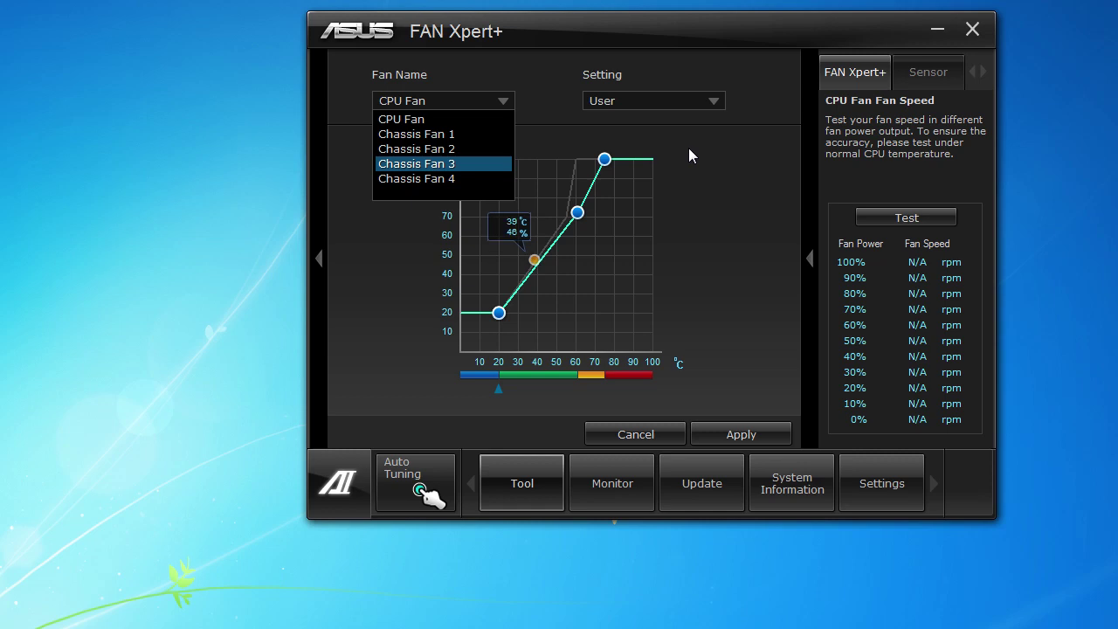
pyautogui.click(731, 230)
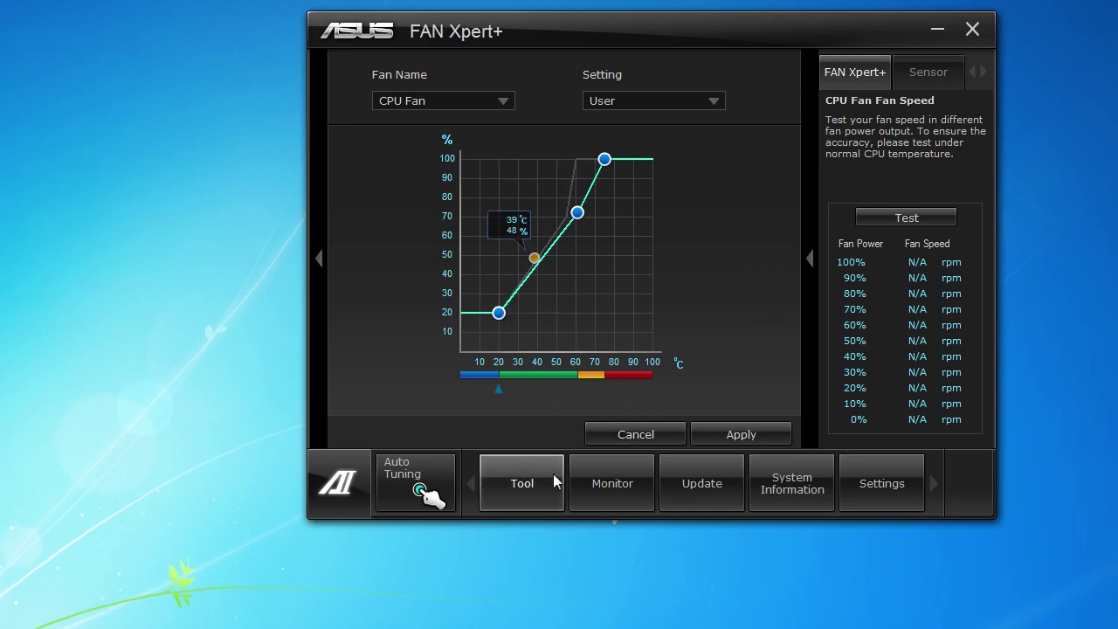
# Step: Open Probe II, discarding the unapplied fan changes, and examine the voltage, temperature and fan speed alert thresholds
pyautogui.click(519, 488)
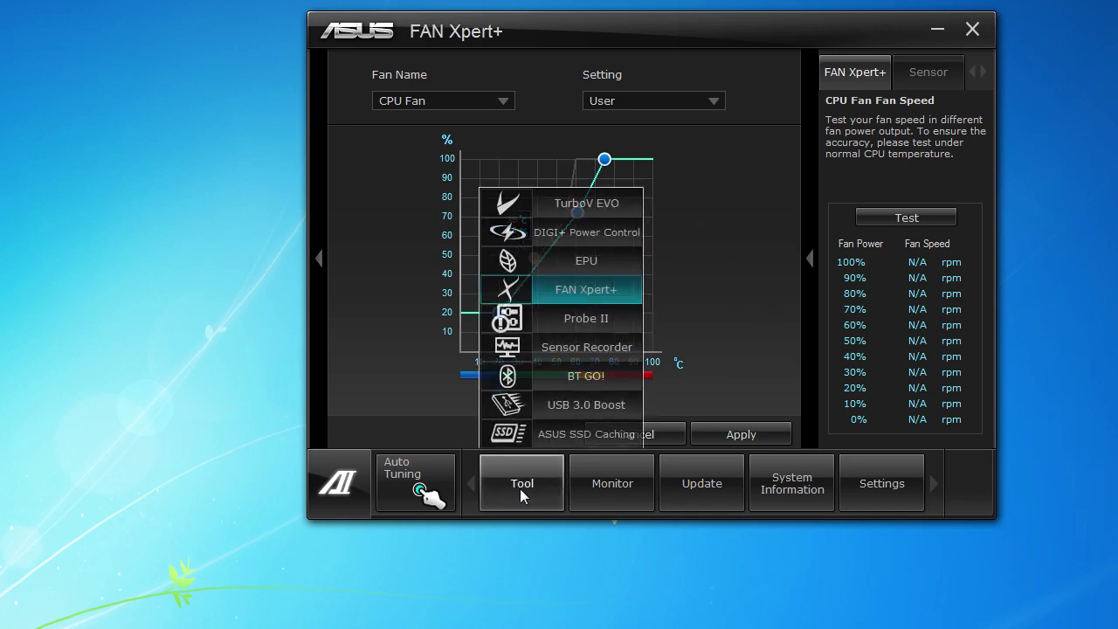
pyautogui.click(581, 320)
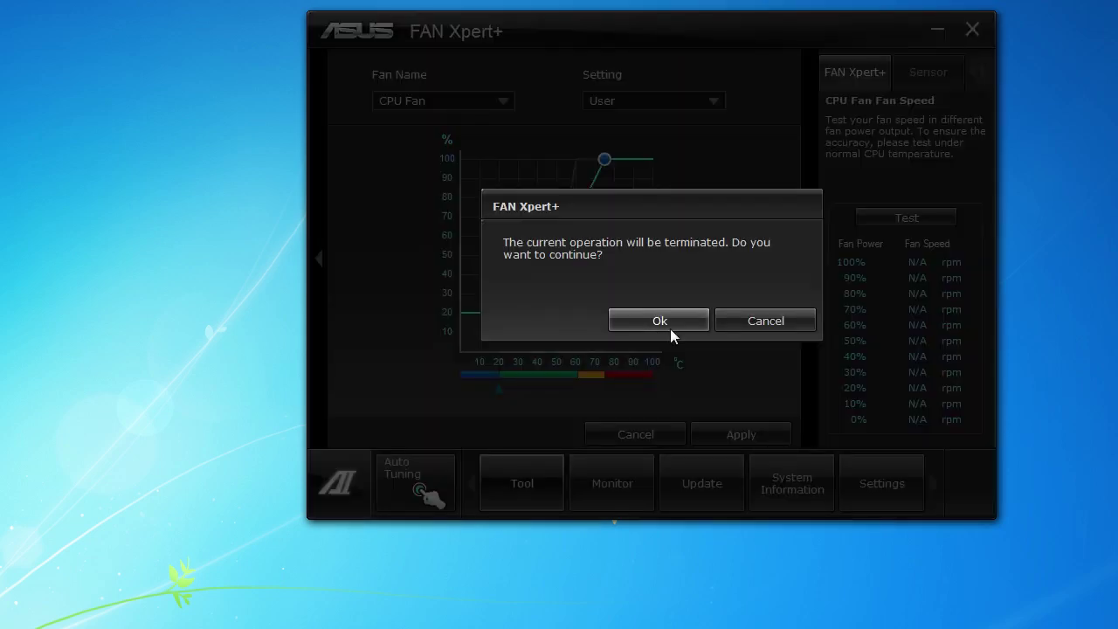
pyautogui.click(669, 328)
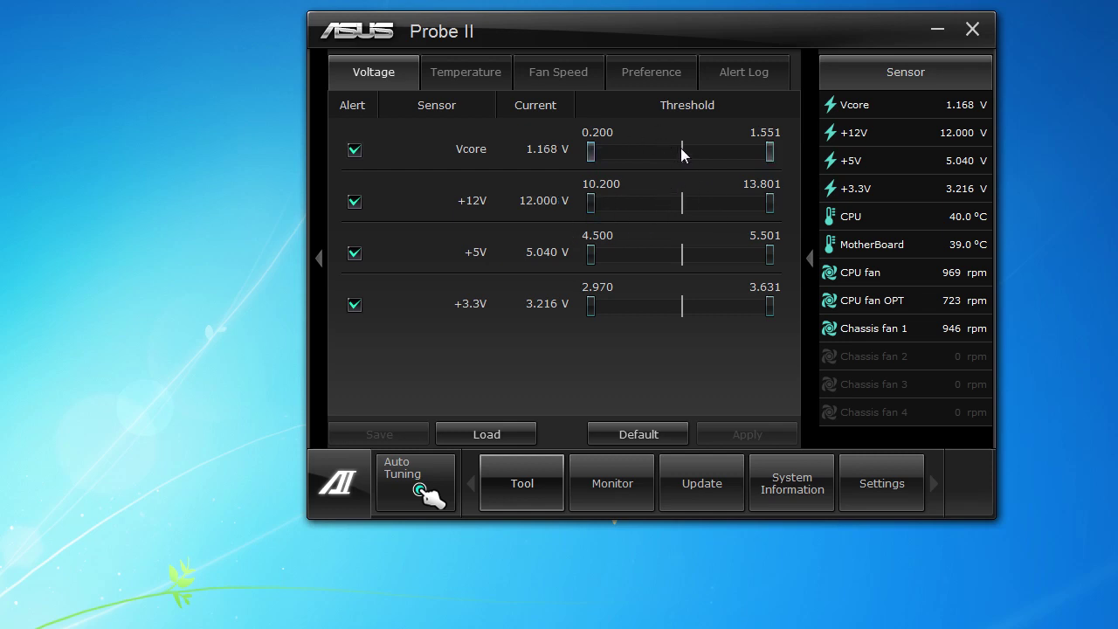
pyautogui.click(452, 72)
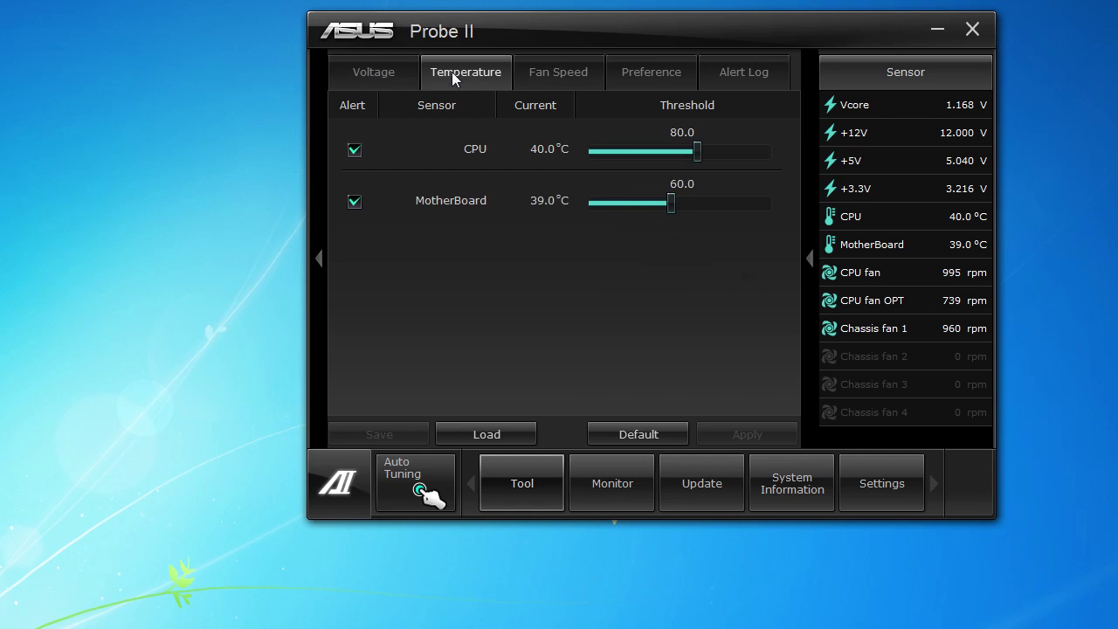
pyautogui.click(573, 73)
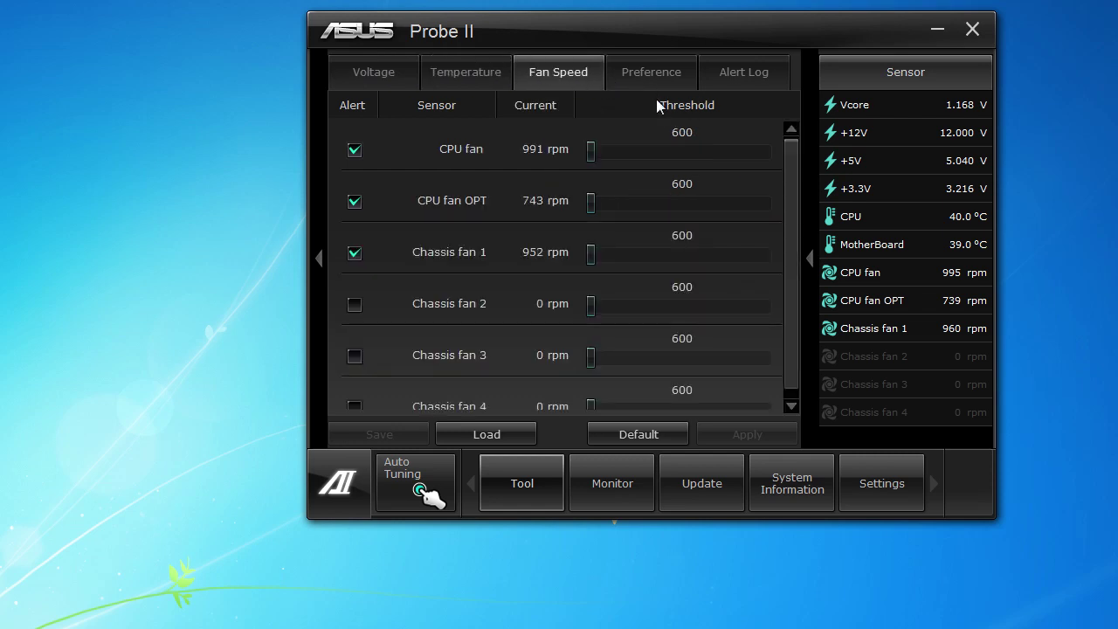
pyautogui.scroll(-1, 786, 249)
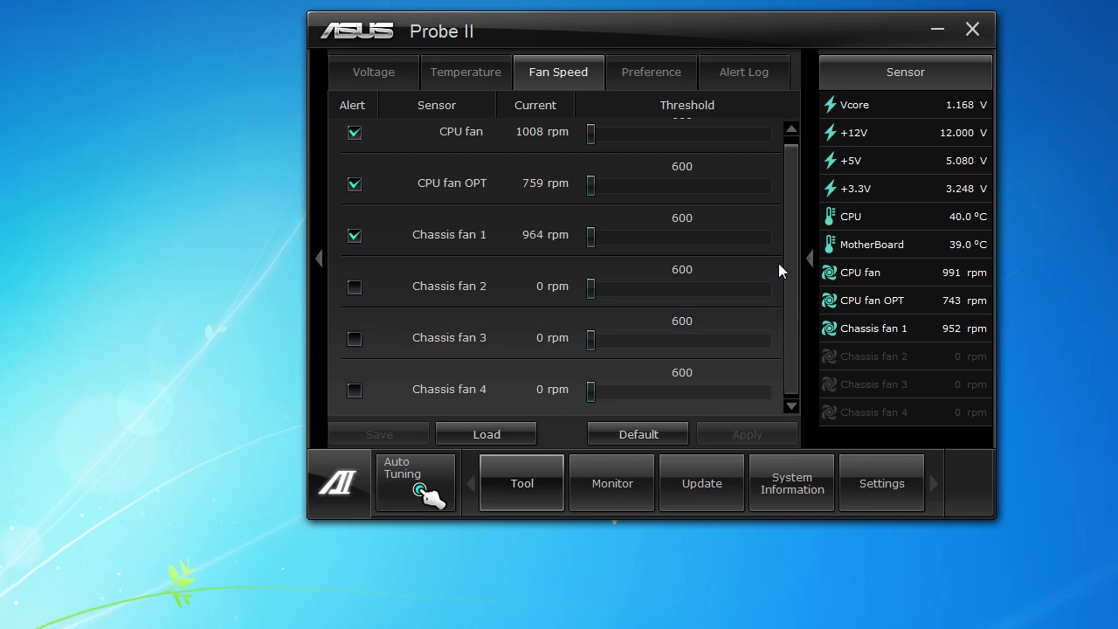
pyautogui.scroll(1, 782, 196)
# Step: Review Probe II's preferences and alert log, and revisit the fan speed and temperature thresholds
pyautogui.click(661, 83)
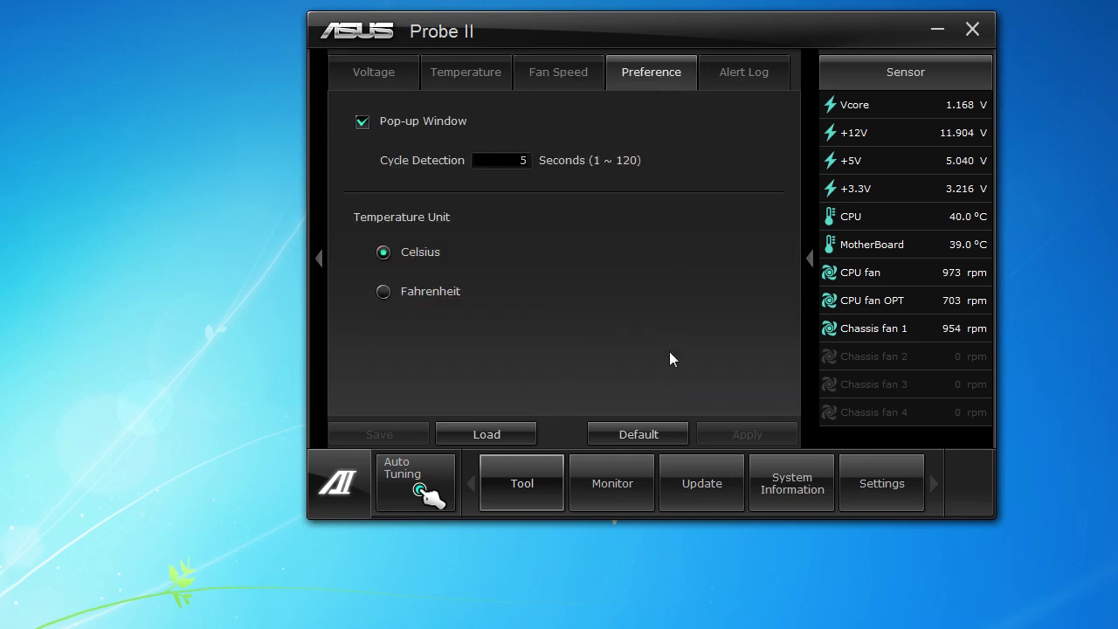
pyautogui.click(731, 82)
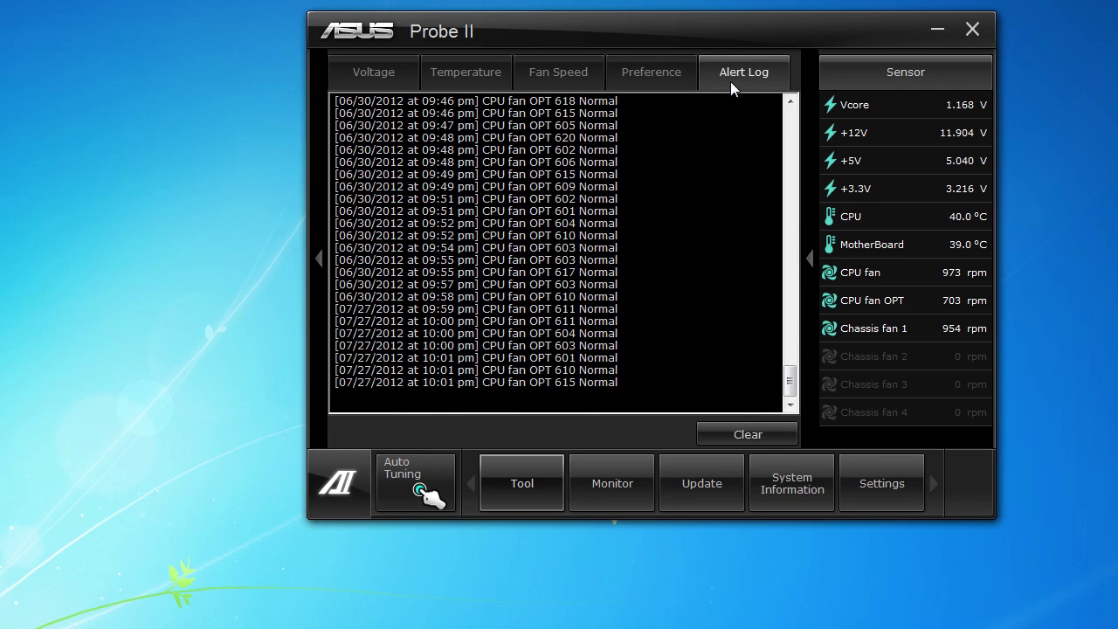
pyautogui.moveTo(791, 368); pyautogui.dragTo(774, 387)
pyautogui.click(558, 79)
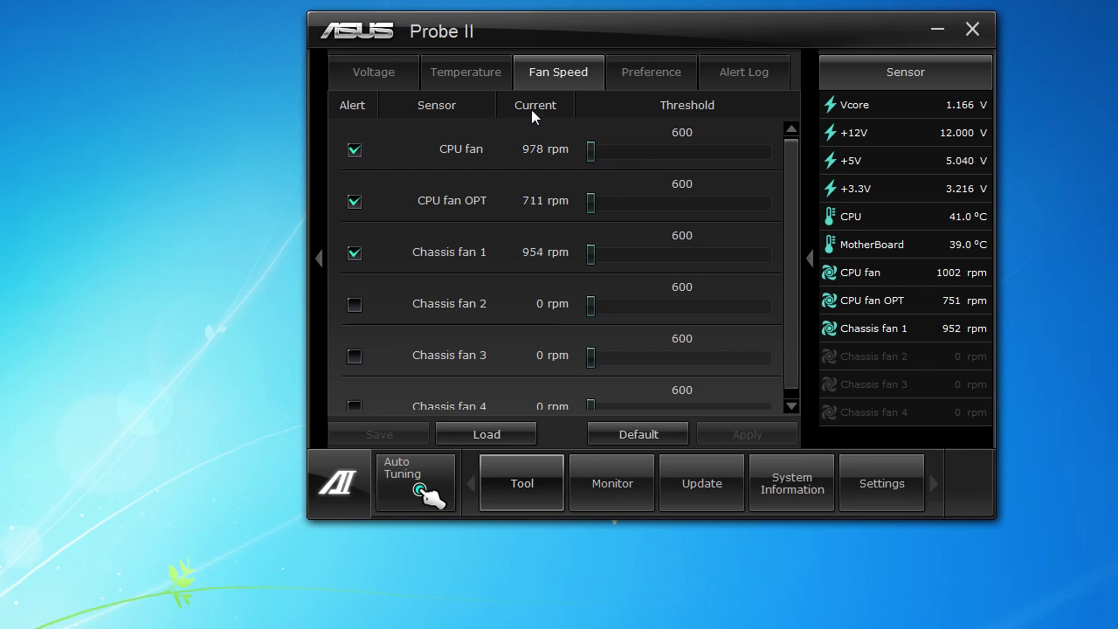
pyautogui.click(466, 75)
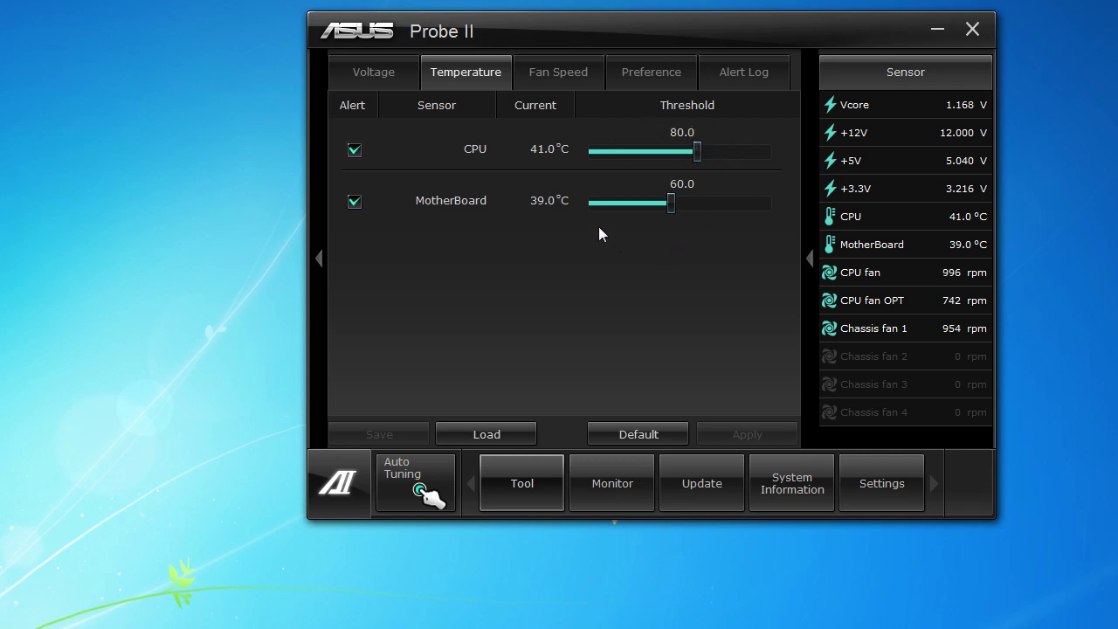
# Step: Open Sensor Recorder and examine the History Record options, including the sensor types available for recording
pyautogui.click(509, 487)
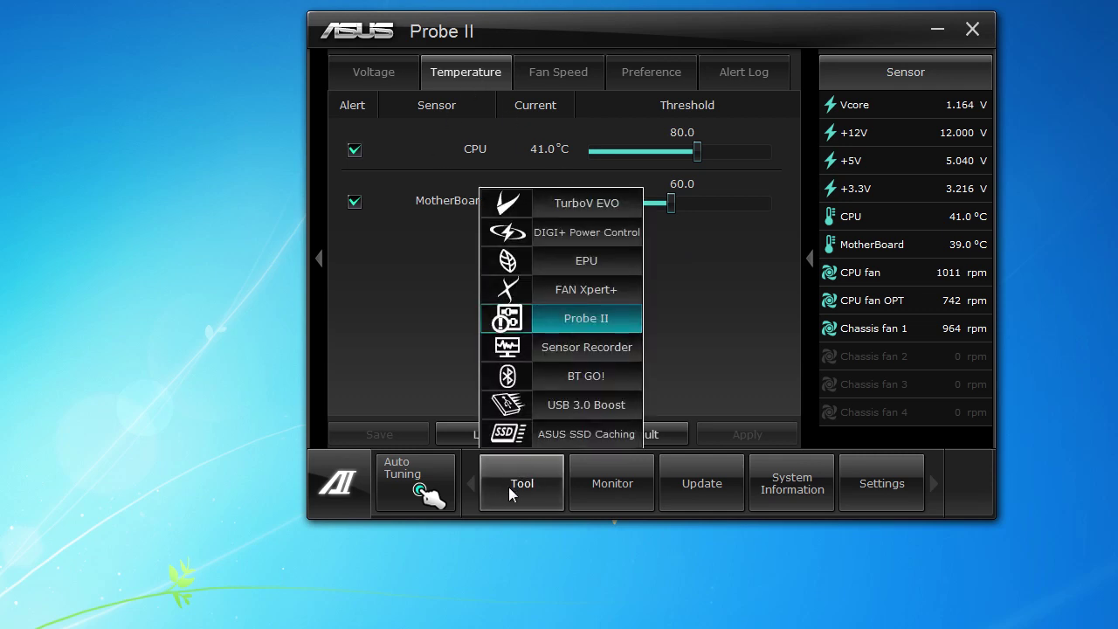
pyautogui.click(581, 346)
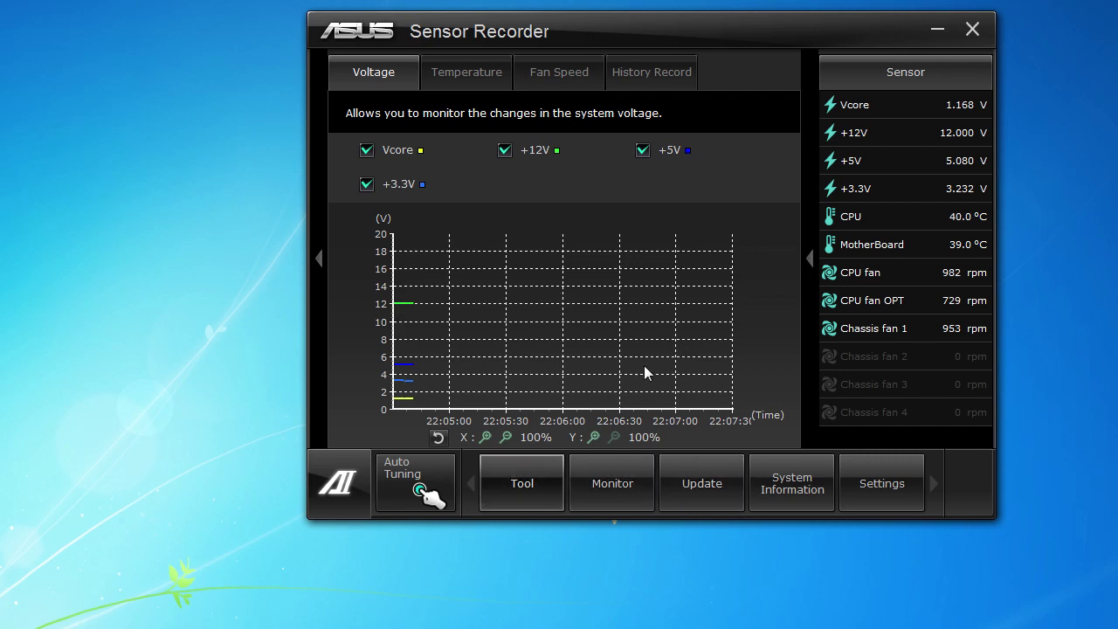
pyautogui.click(623, 78)
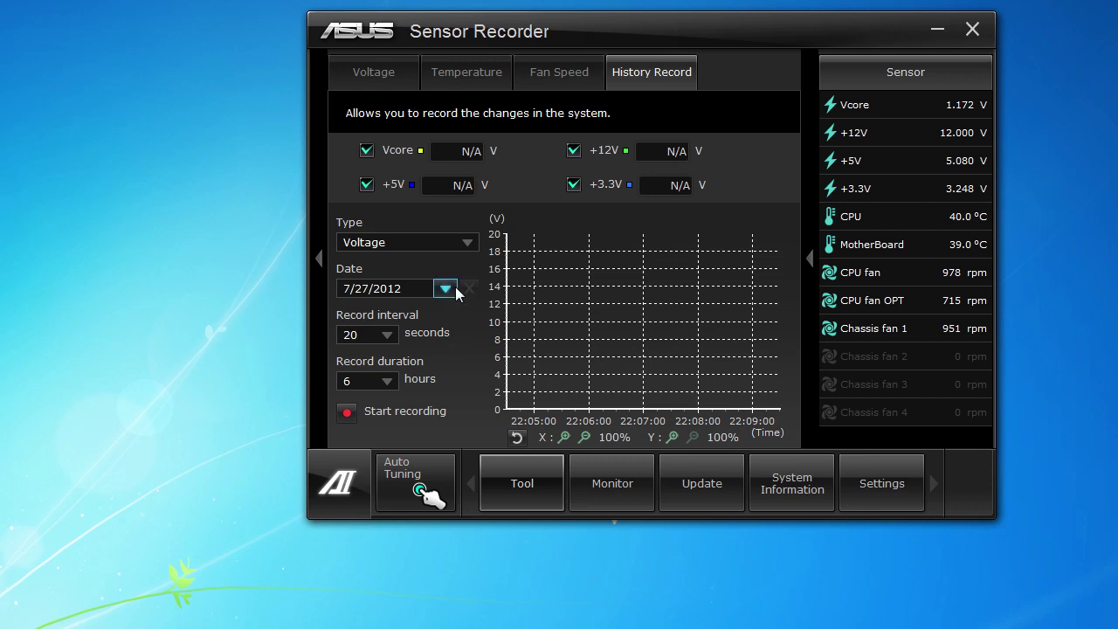
pyautogui.click(459, 242)
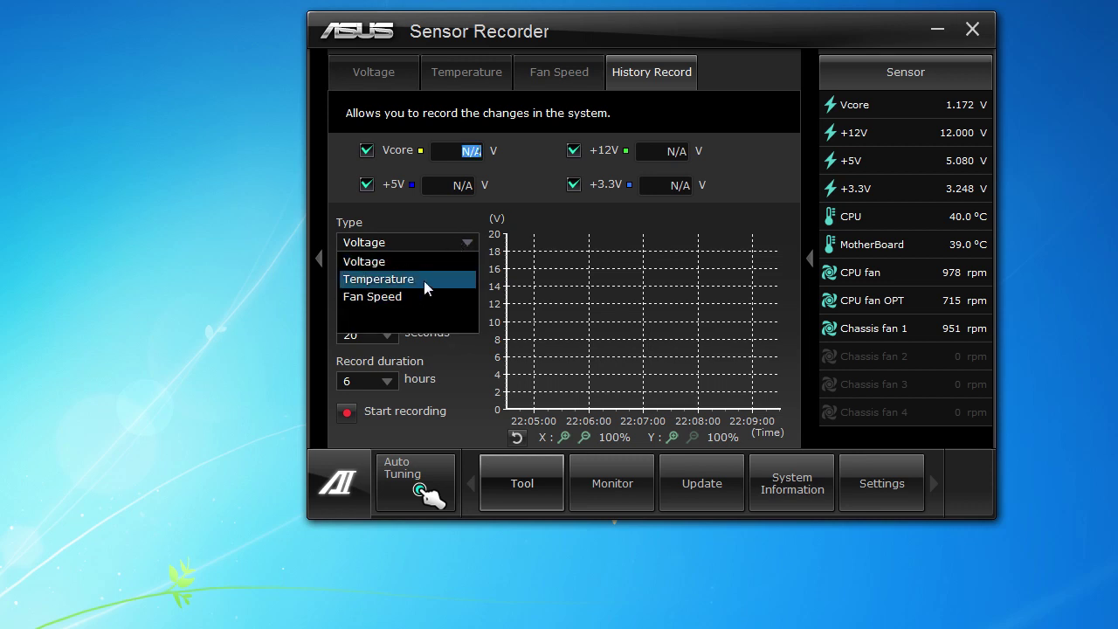
pyautogui.click(524, 219)
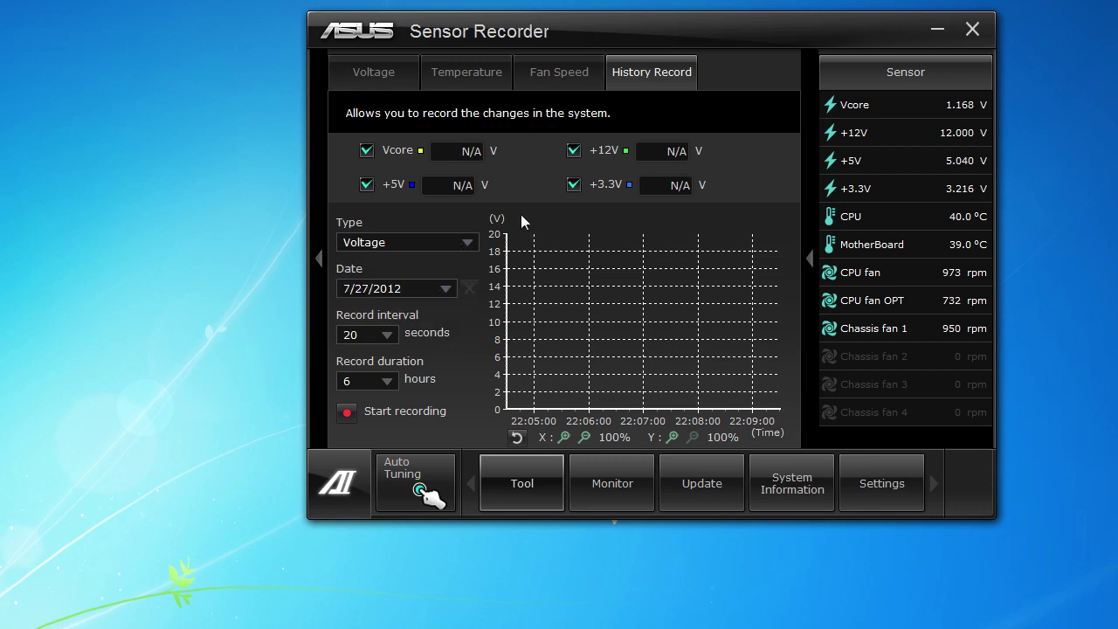
# Step: Examine the record duration choices in Sensor Recorder's History Record options without changing the duration
pyautogui.click(387, 381)
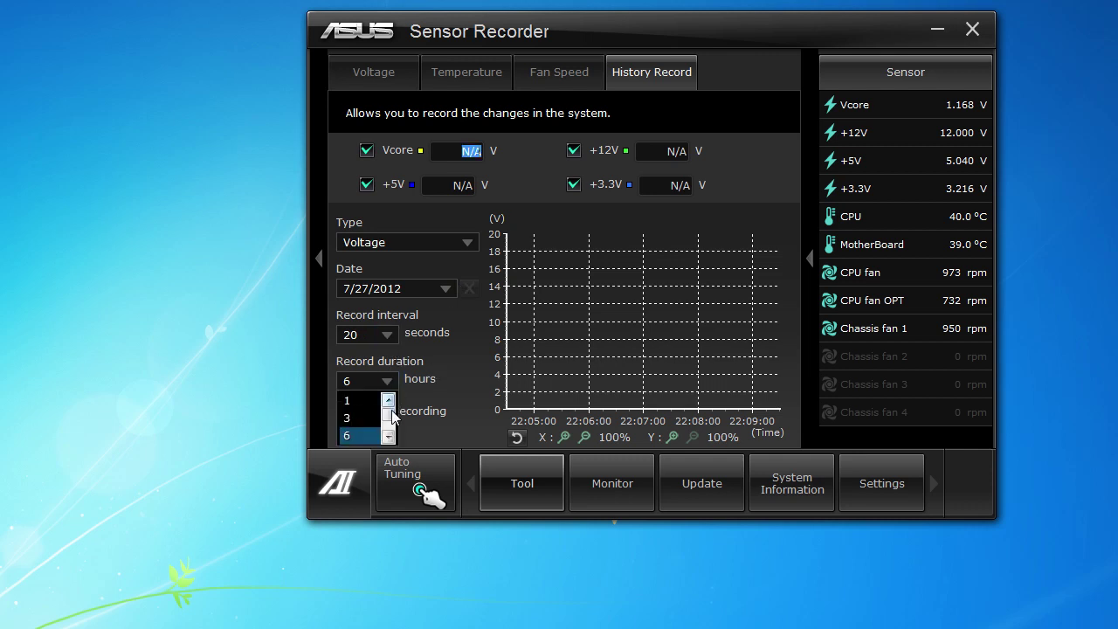
pyautogui.scroll(-2, 393, 416)
pyautogui.click(457, 378)
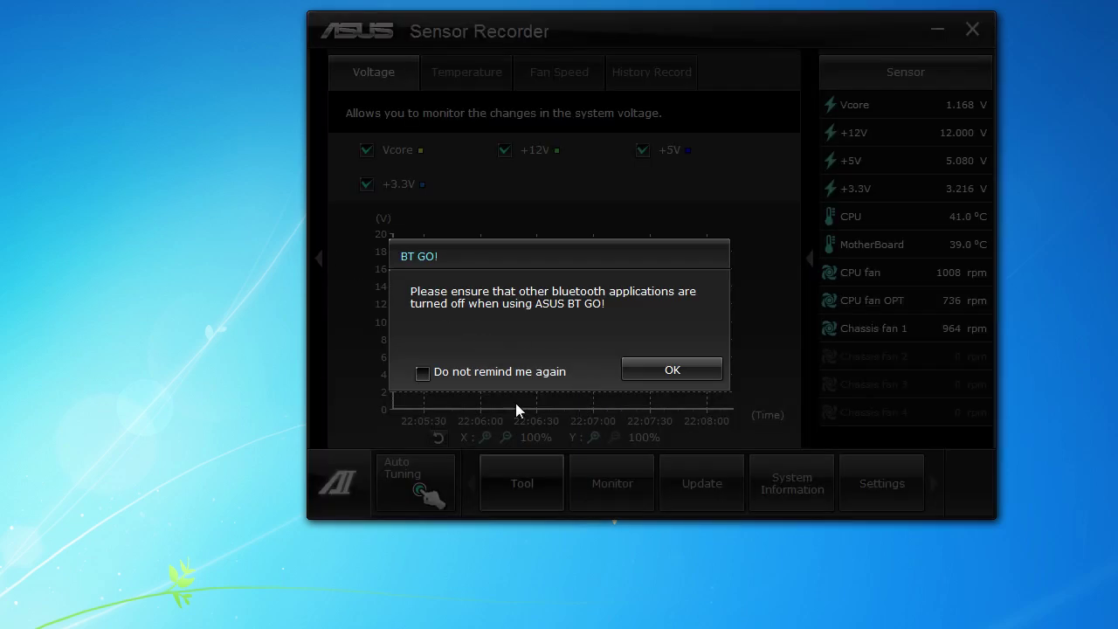
# Step: Dismiss the BT GO! Bluetooth reminder, and review the BT GO!, USB 3.0 Boost and ASUS SSD Caching tools
pyautogui.click(647, 371)
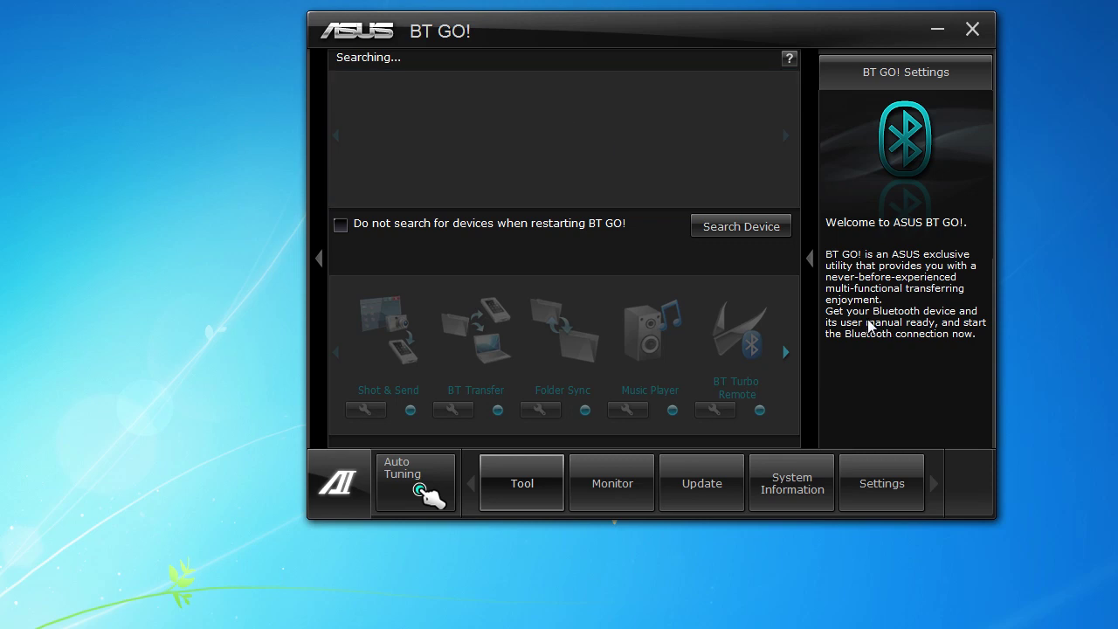
pyautogui.click(512, 504)
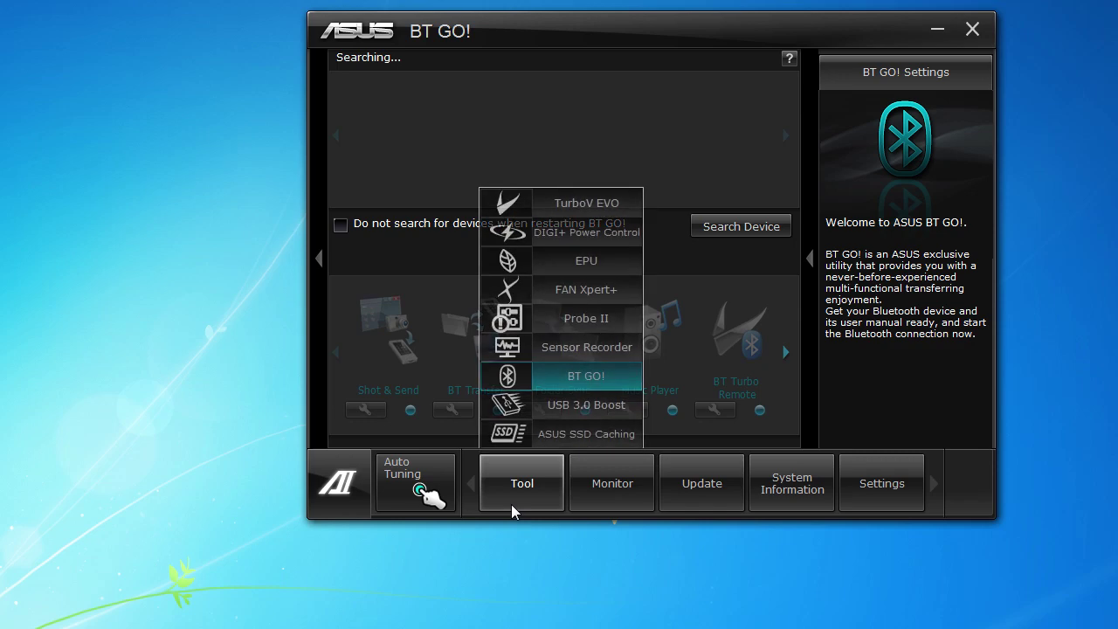
pyautogui.click(531, 407)
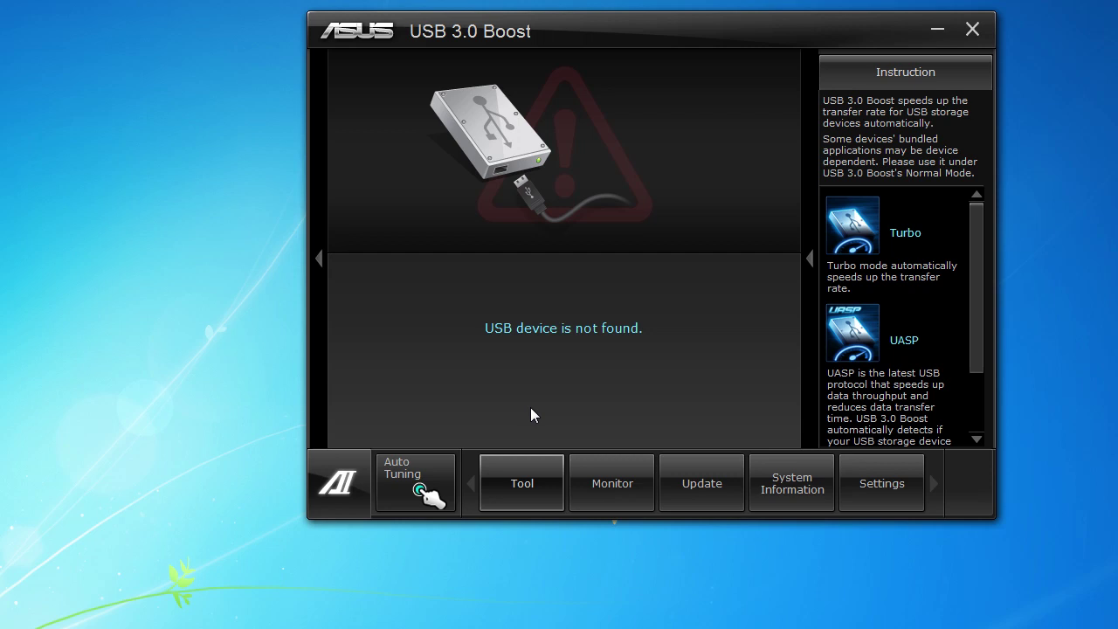
pyautogui.moveTo(972, 256)
pyautogui.mouseDown()
pyautogui.moveTo(966, 305)
pyautogui.moveTo(971, 264)
pyautogui.mouseUp()
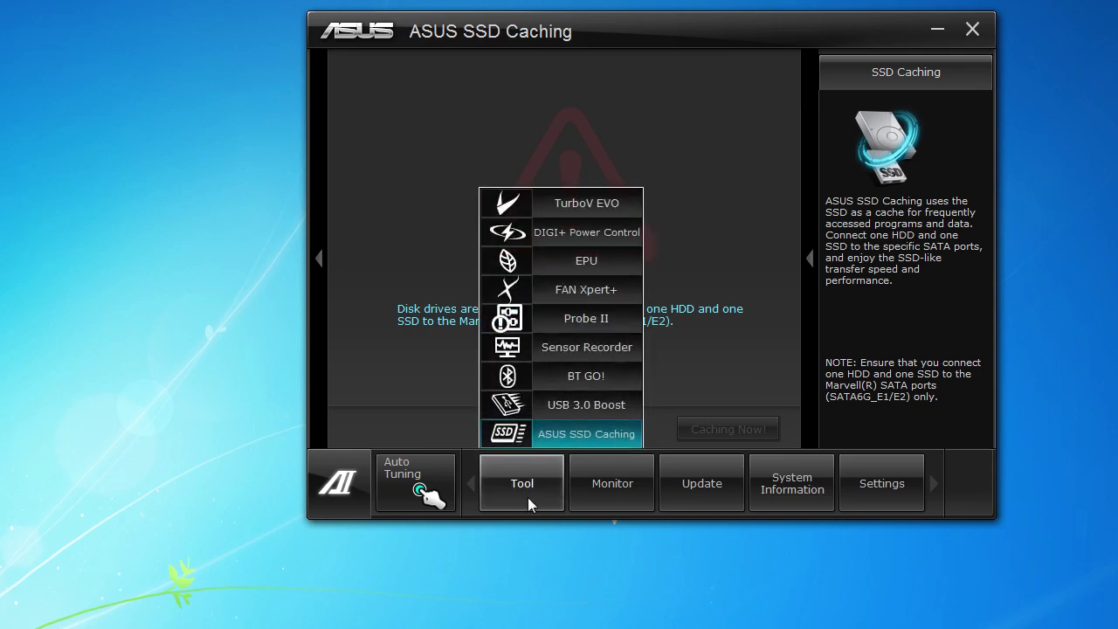
# Step: Display the Sensor monitor and the CPU Frequency monitor to review hardware readings and core usage
pyautogui.moveTo(595, 487)
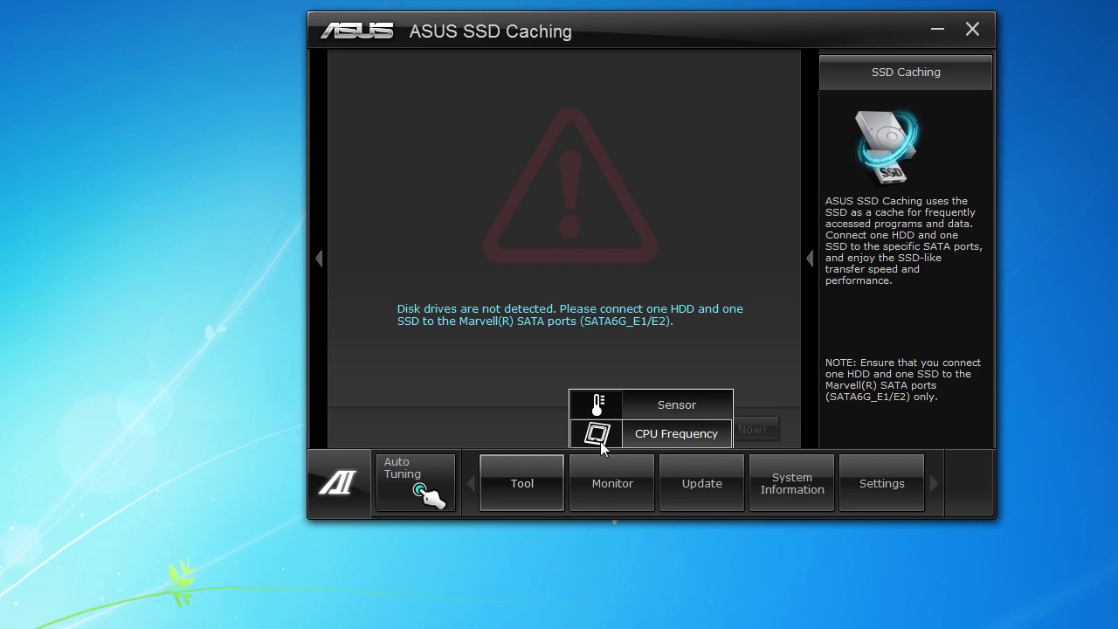
pyautogui.click(637, 414)
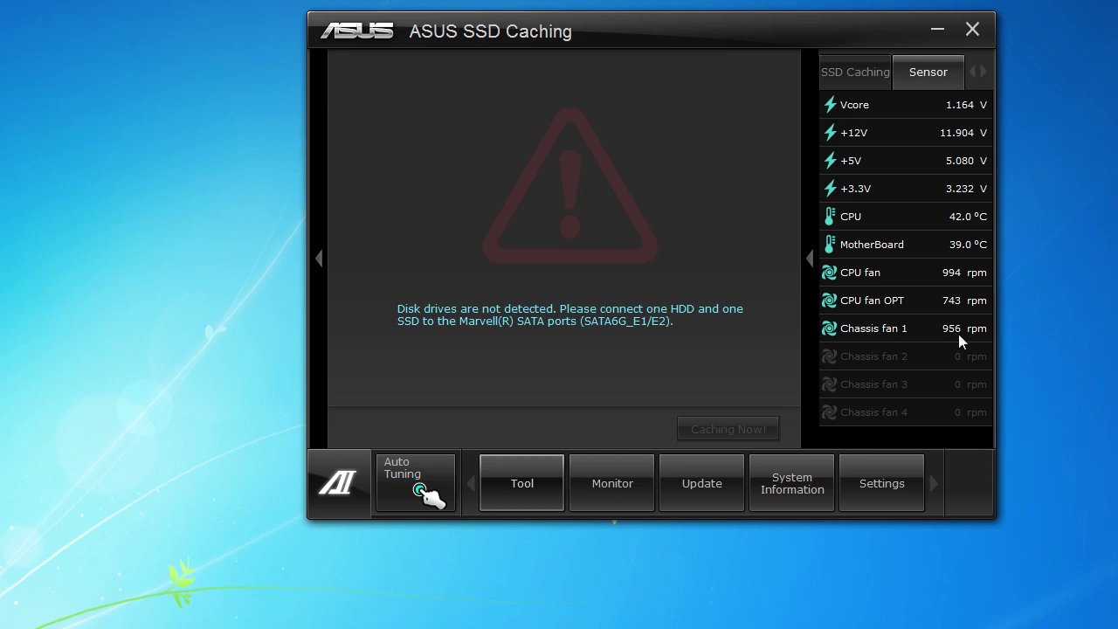
pyautogui.click(612, 485)
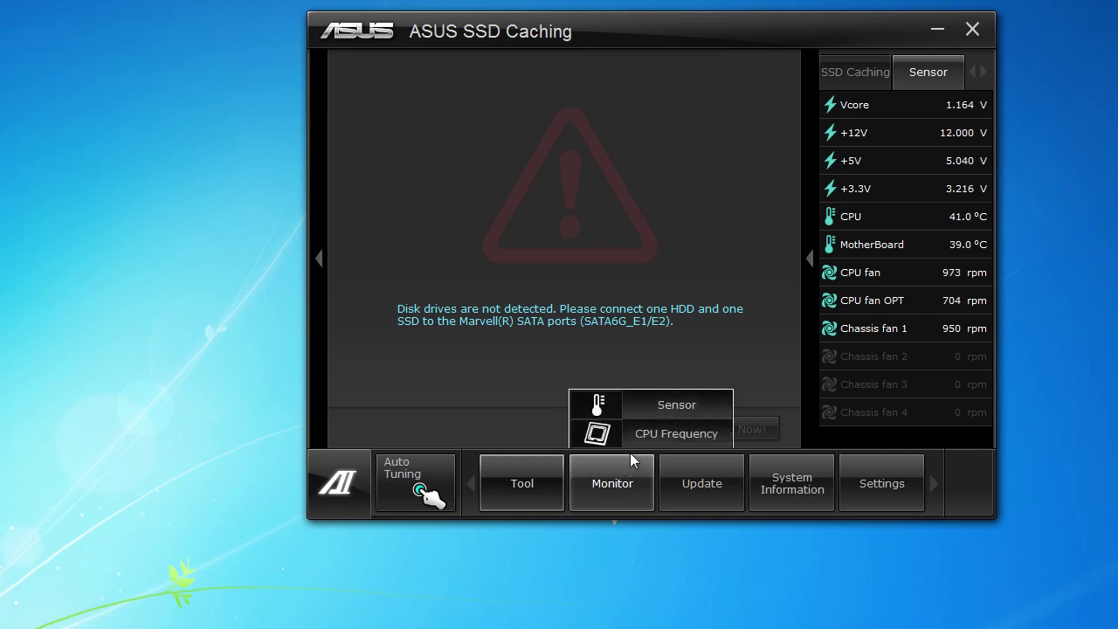
pyautogui.click(639, 440)
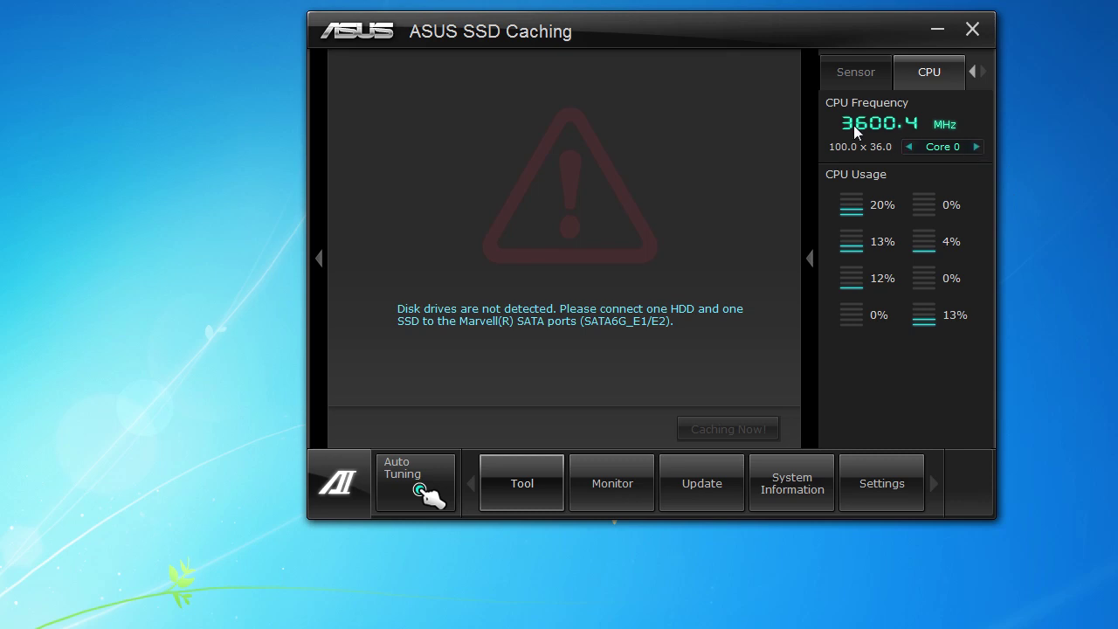
# Step: Open ASUS Update to review its BIOS update methods, and open MyLogo to view its boot logo options
pyautogui.click(686, 497)
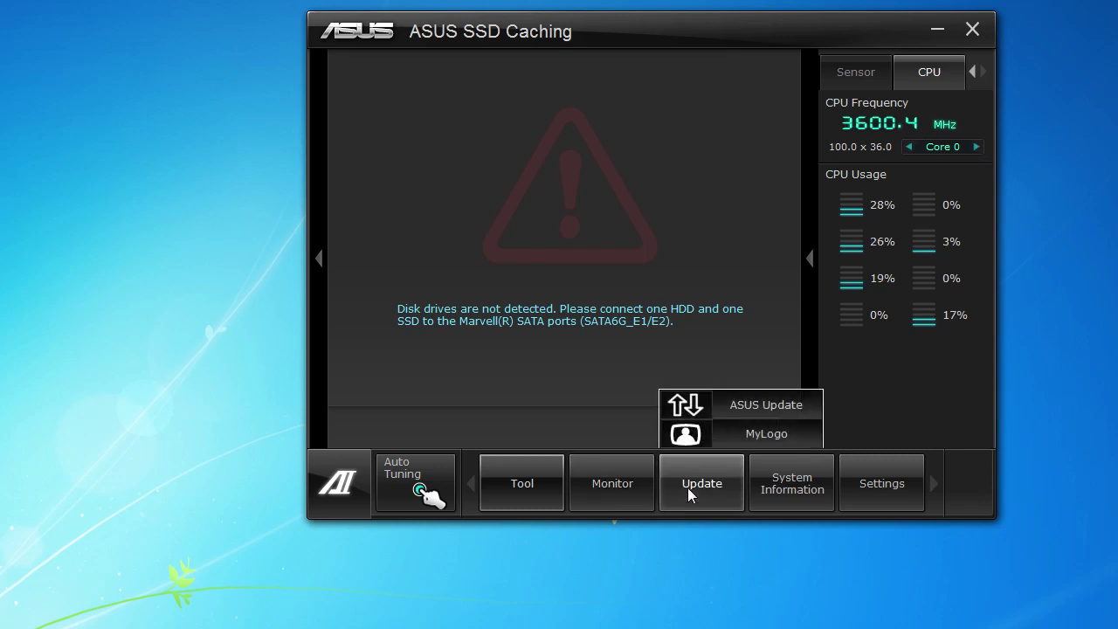
pyautogui.click(748, 407)
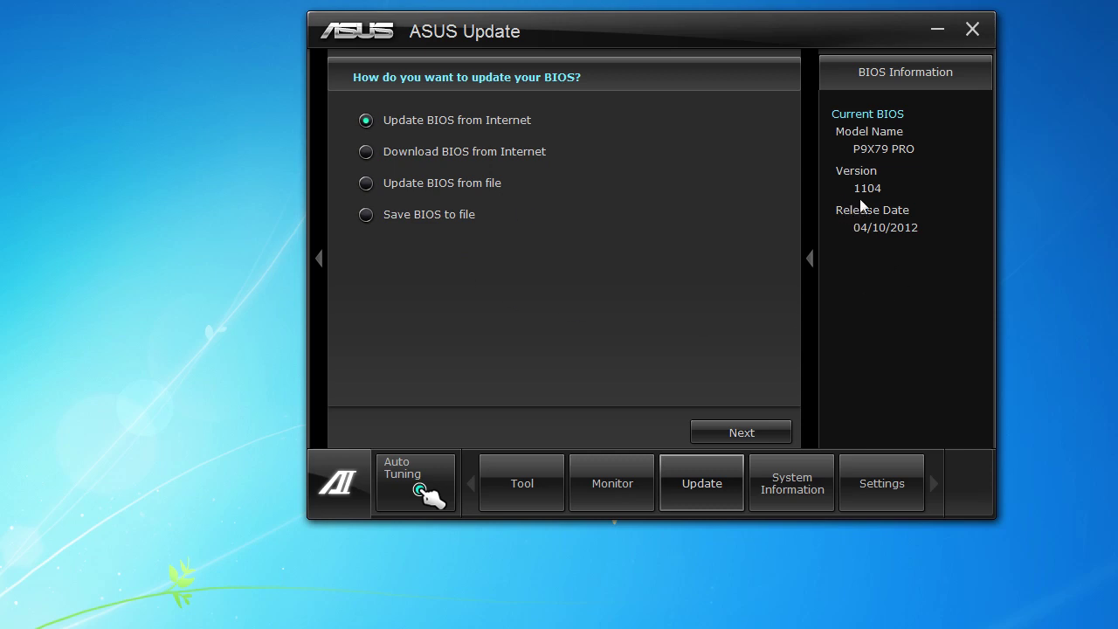
pyautogui.moveTo(691, 470)
pyautogui.click(726, 437)
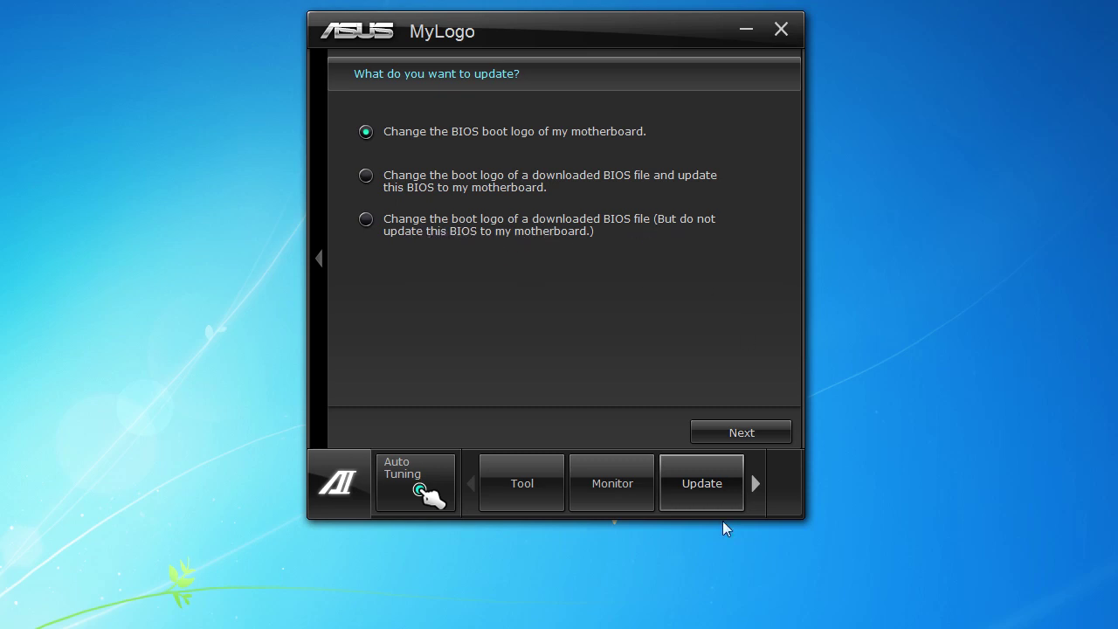
# Step: Open System Information and view the motherboard and BIOS details
pyautogui.click(751, 486)
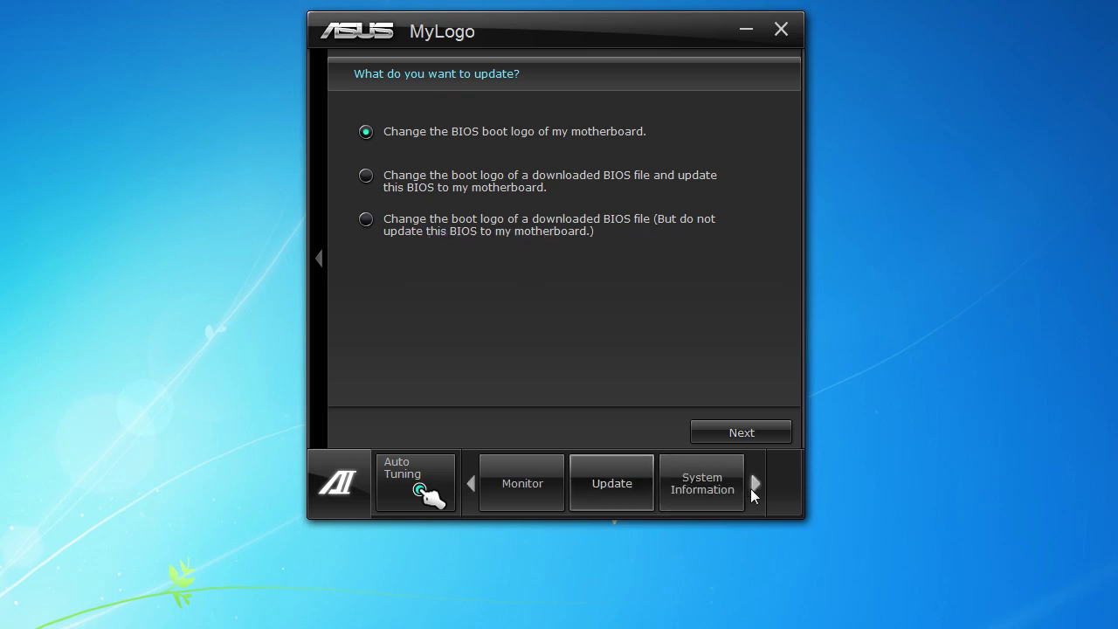
pyautogui.click(707, 500)
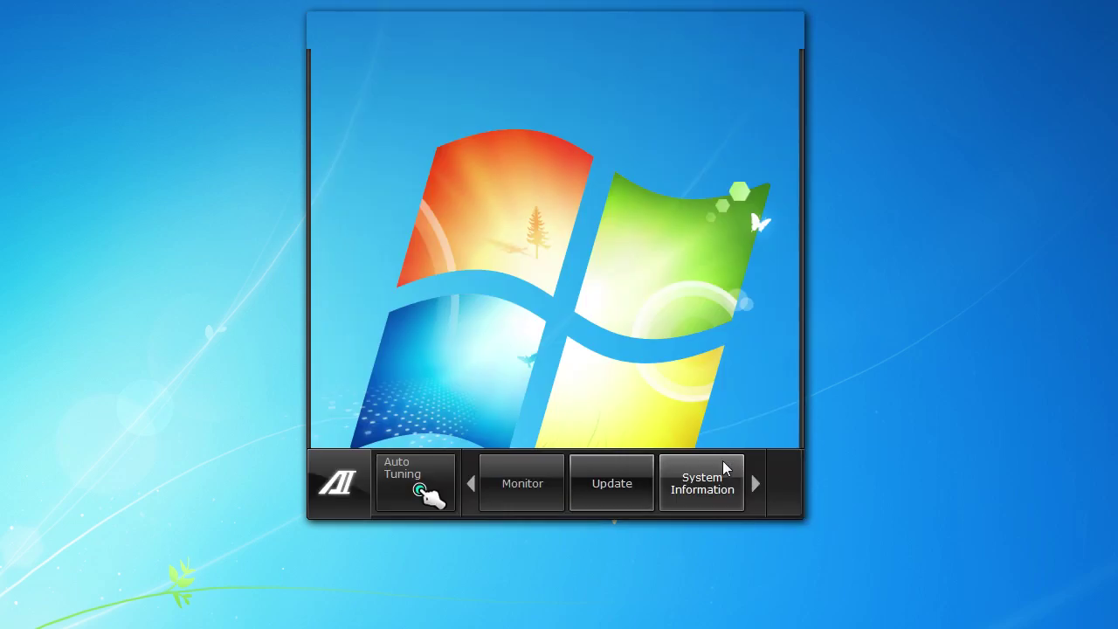
pyautogui.click(724, 463)
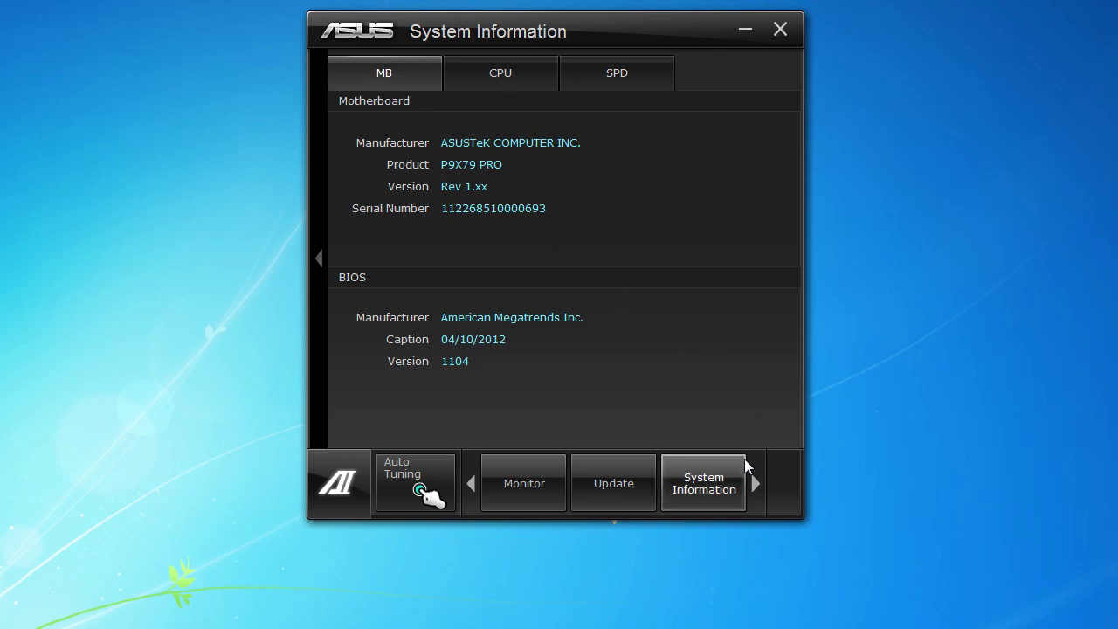
# Step: Open the application settings, look through the list of enabled applications, and deselect EPU
pyautogui.click(753, 479)
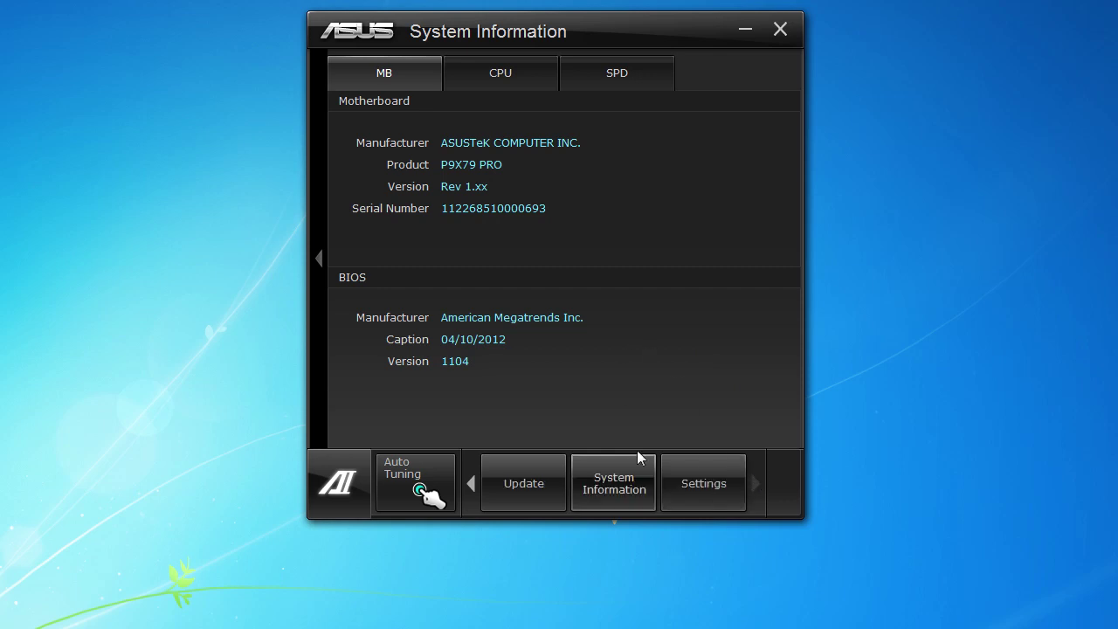
pyautogui.click(706, 482)
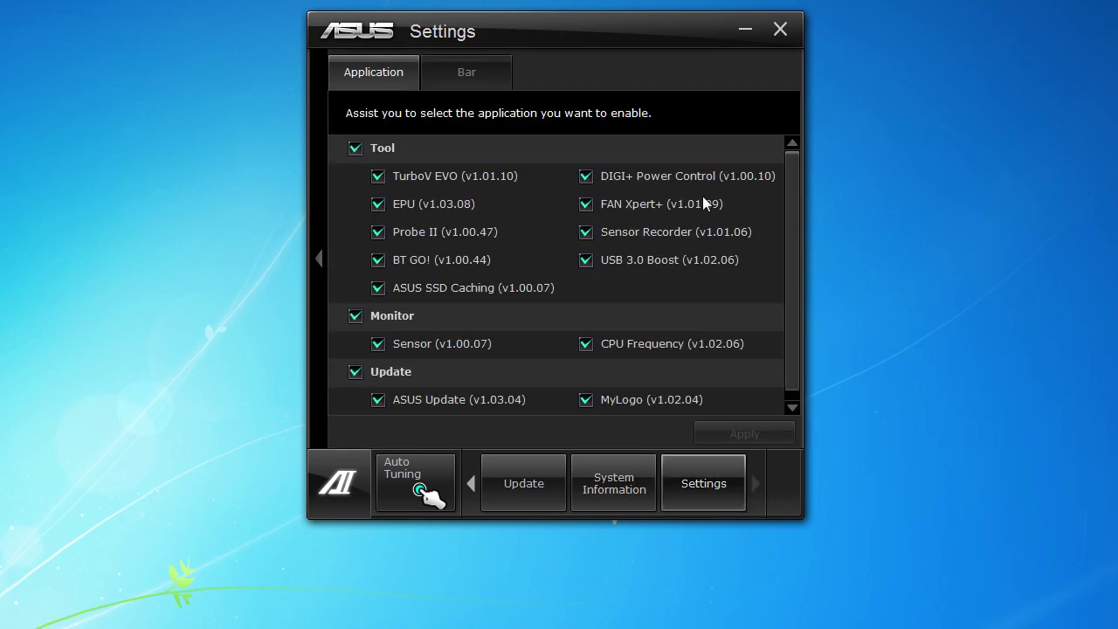
pyautogui.scroll(-1, 793, 202)
pyautogui.scroll(1, 784, 239)
pyautogui.click(379, 205)
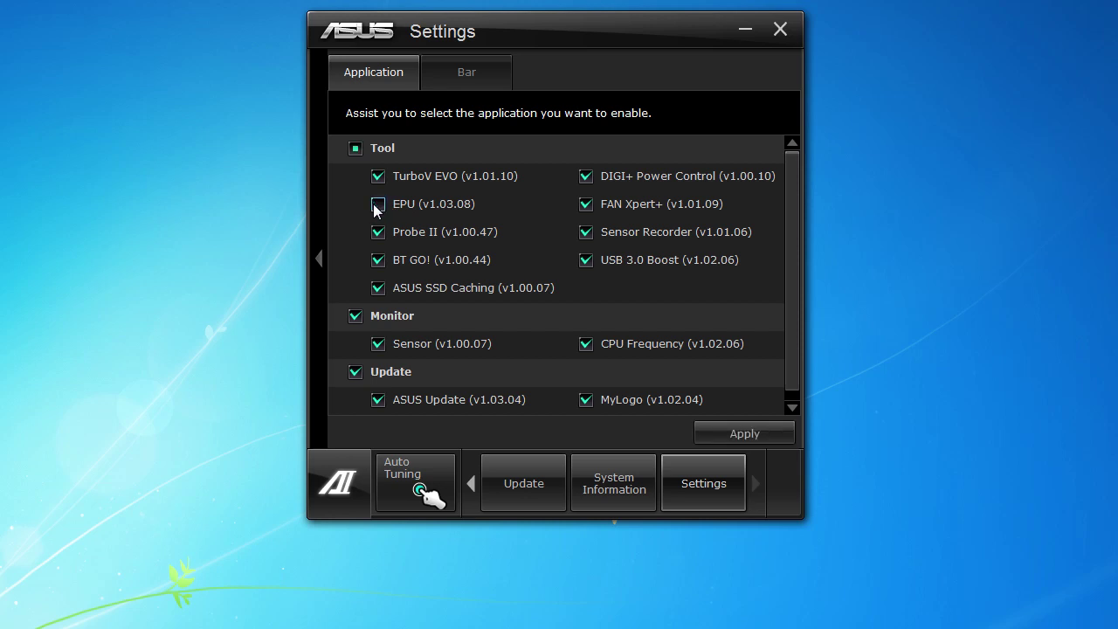
pyautogui.click(377, 208)
pyautogui.click(376, 207)
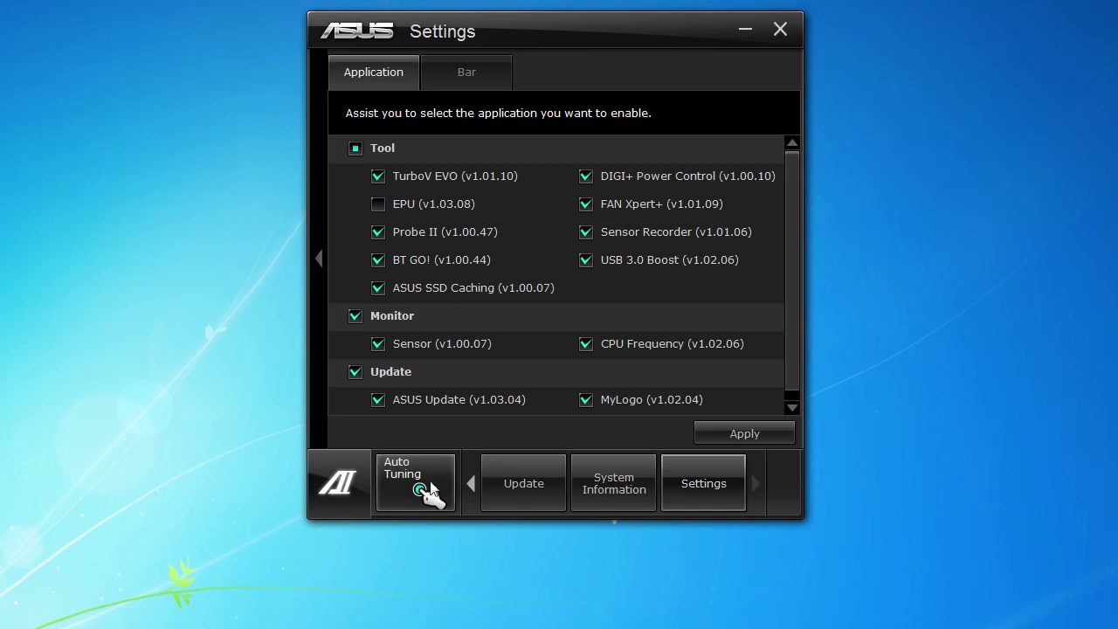
# Step: Look over the available tools while EPU's deselection is unapplied, and shift the Settings window slightly
pyautogui.click(474, 492)
pyautogui.click(474, 491)
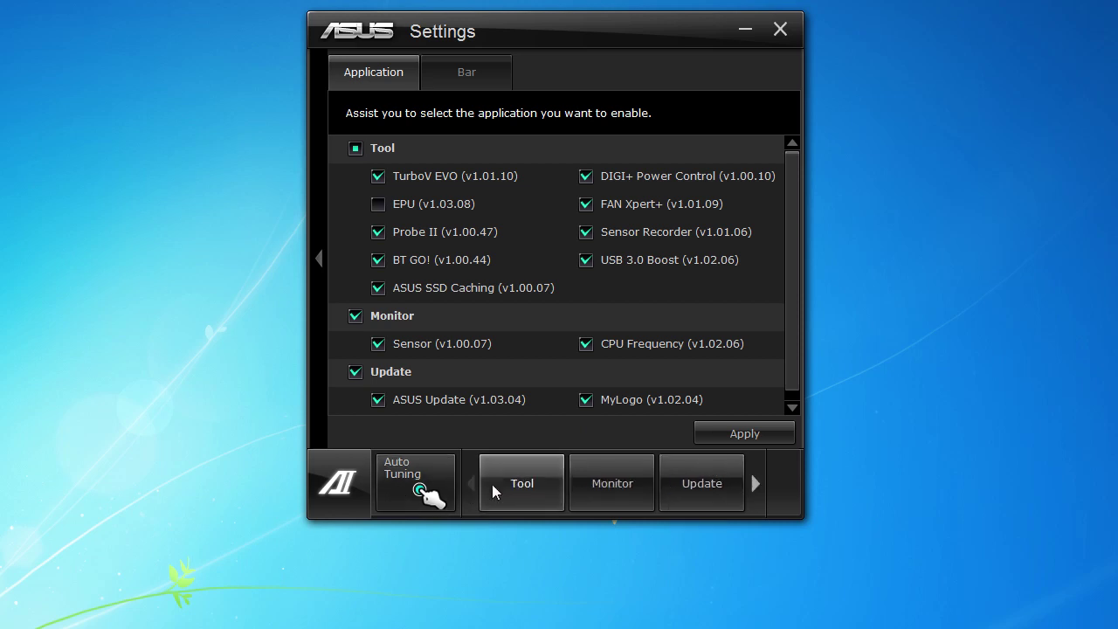
pyautogui.click(512, 488)
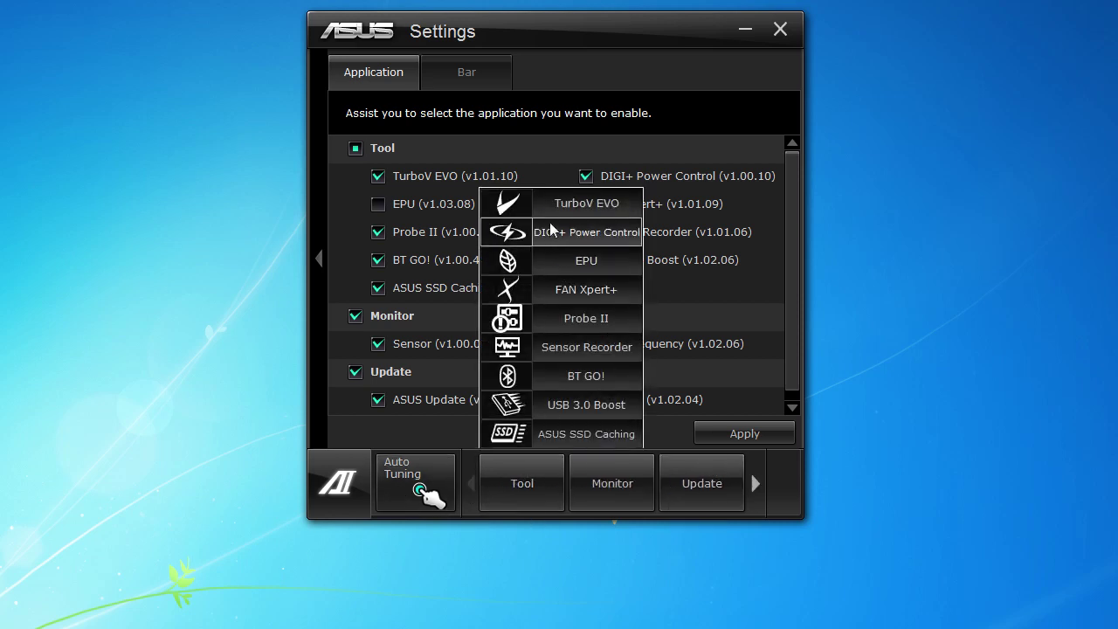
pyautogui.click(509, 485)
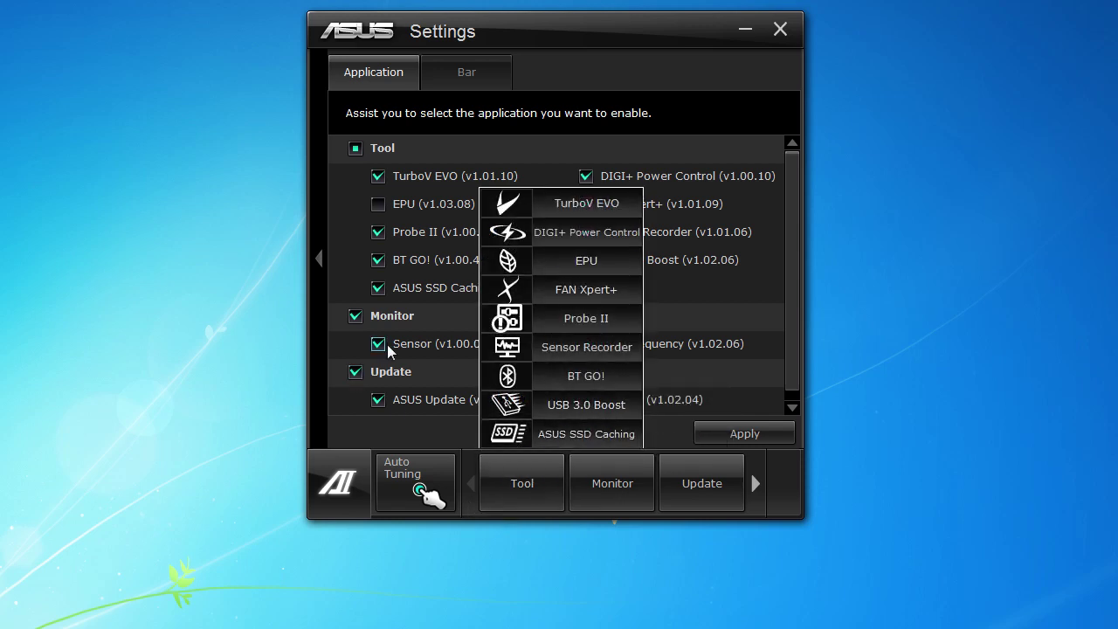
pyautogui.click(556, 36)
pyautogui.moveTo(552, 31)
pyautogui.mouseDown()
pyautogui.moveTo(601, 36)
pyautogui.moveTo(545, 27)
pyautogui.mouseUp()
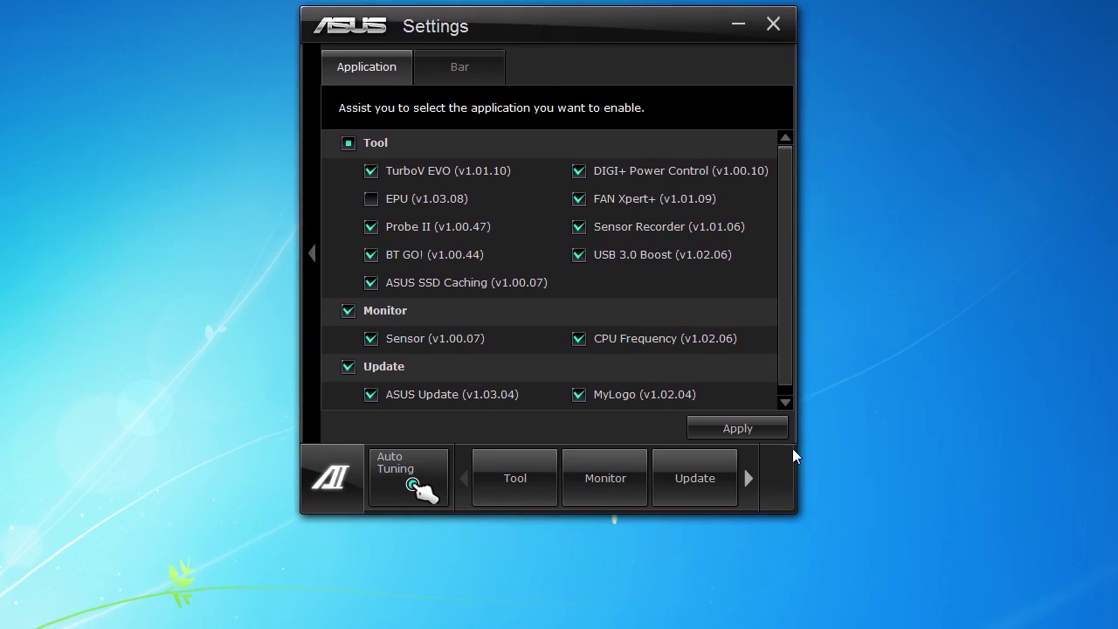